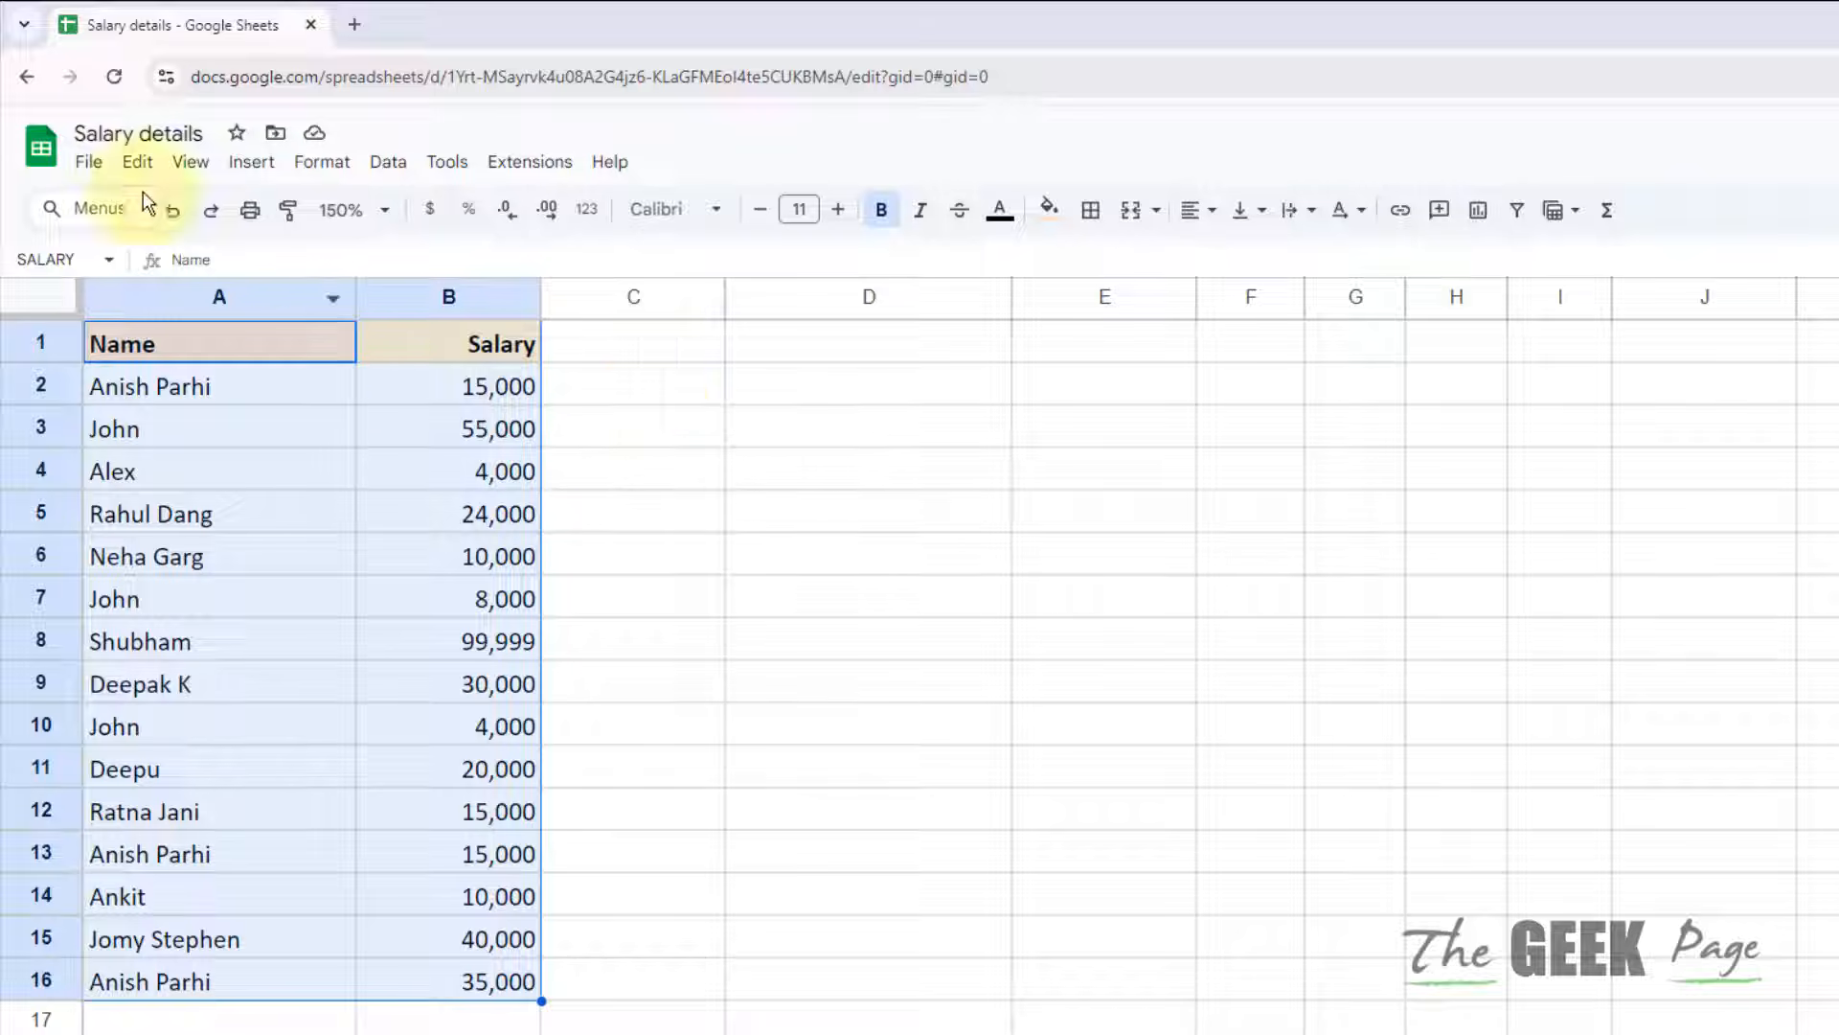
Step: Open the File menu in Salary details to begin creating a new spreadsheet
left_click(89, 161)
Step: Create a blank spreadsheet via File > New, zoom it to 150%, and start editing A1
mouse_move(373, 205)
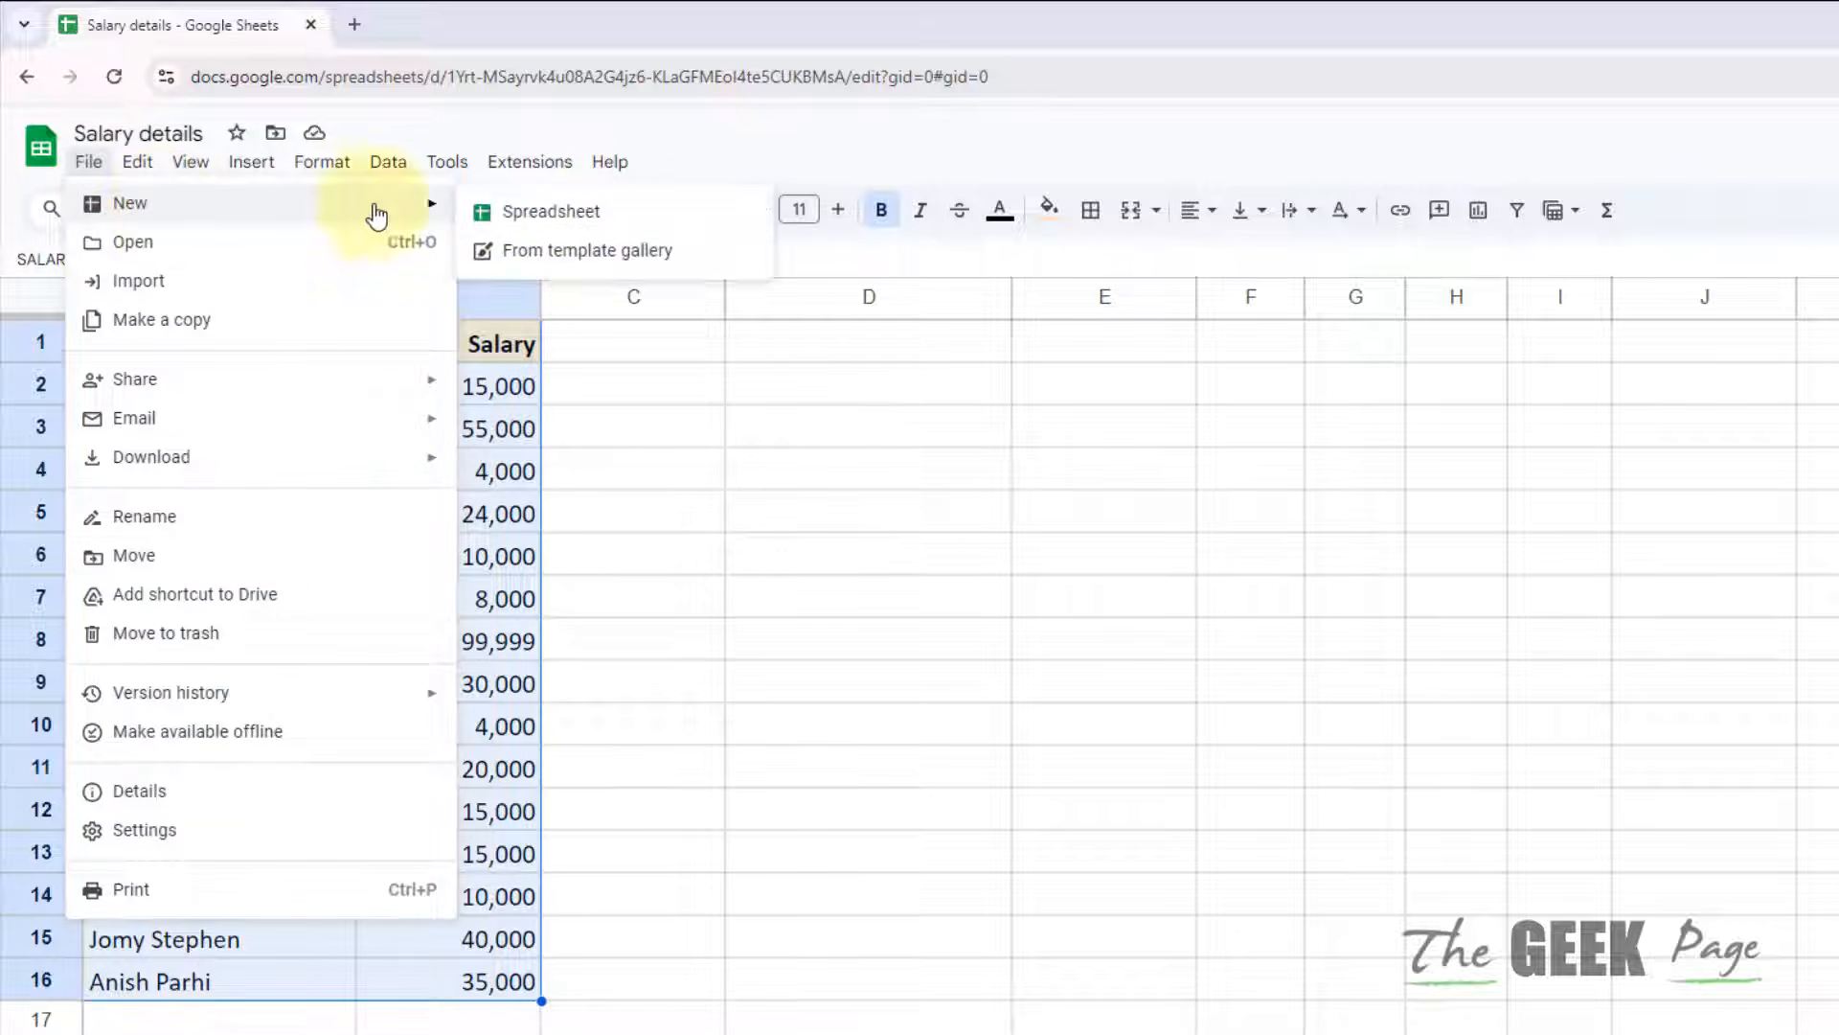
left_click(534, 205)
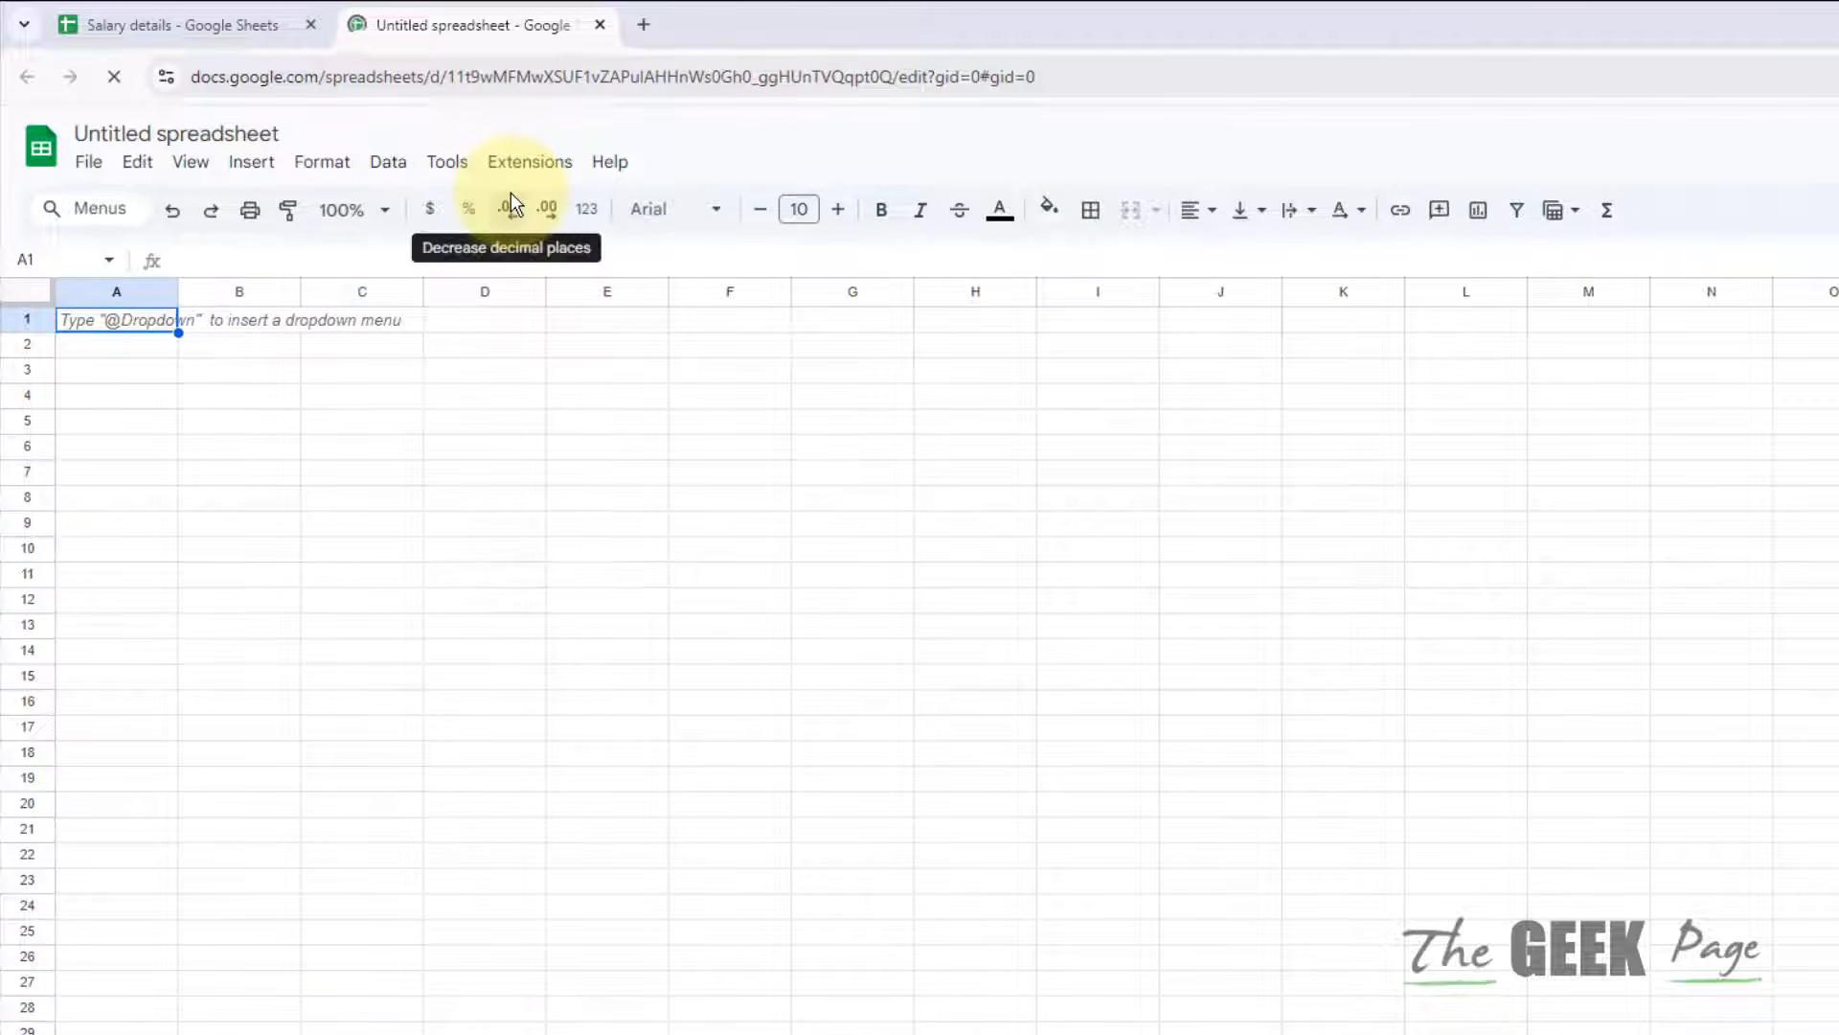
left_click(382, 212)
left_click(352, 445)
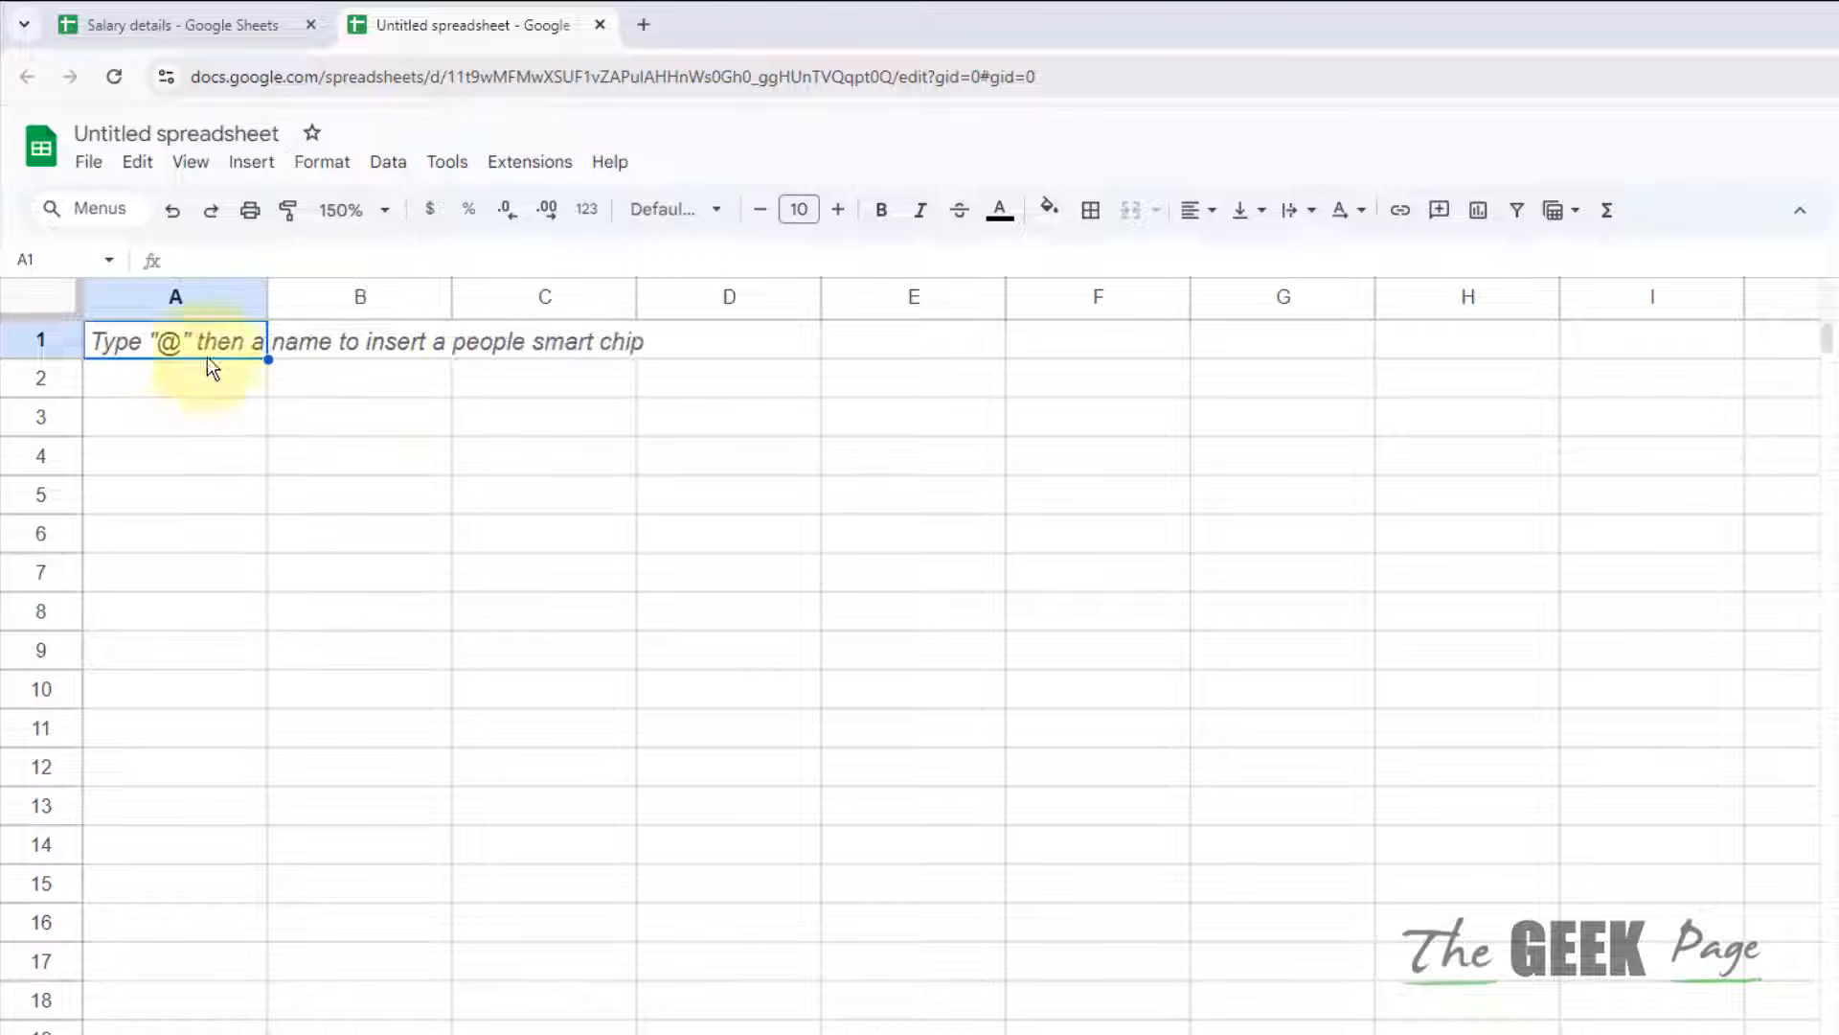
double_click(180, 341)
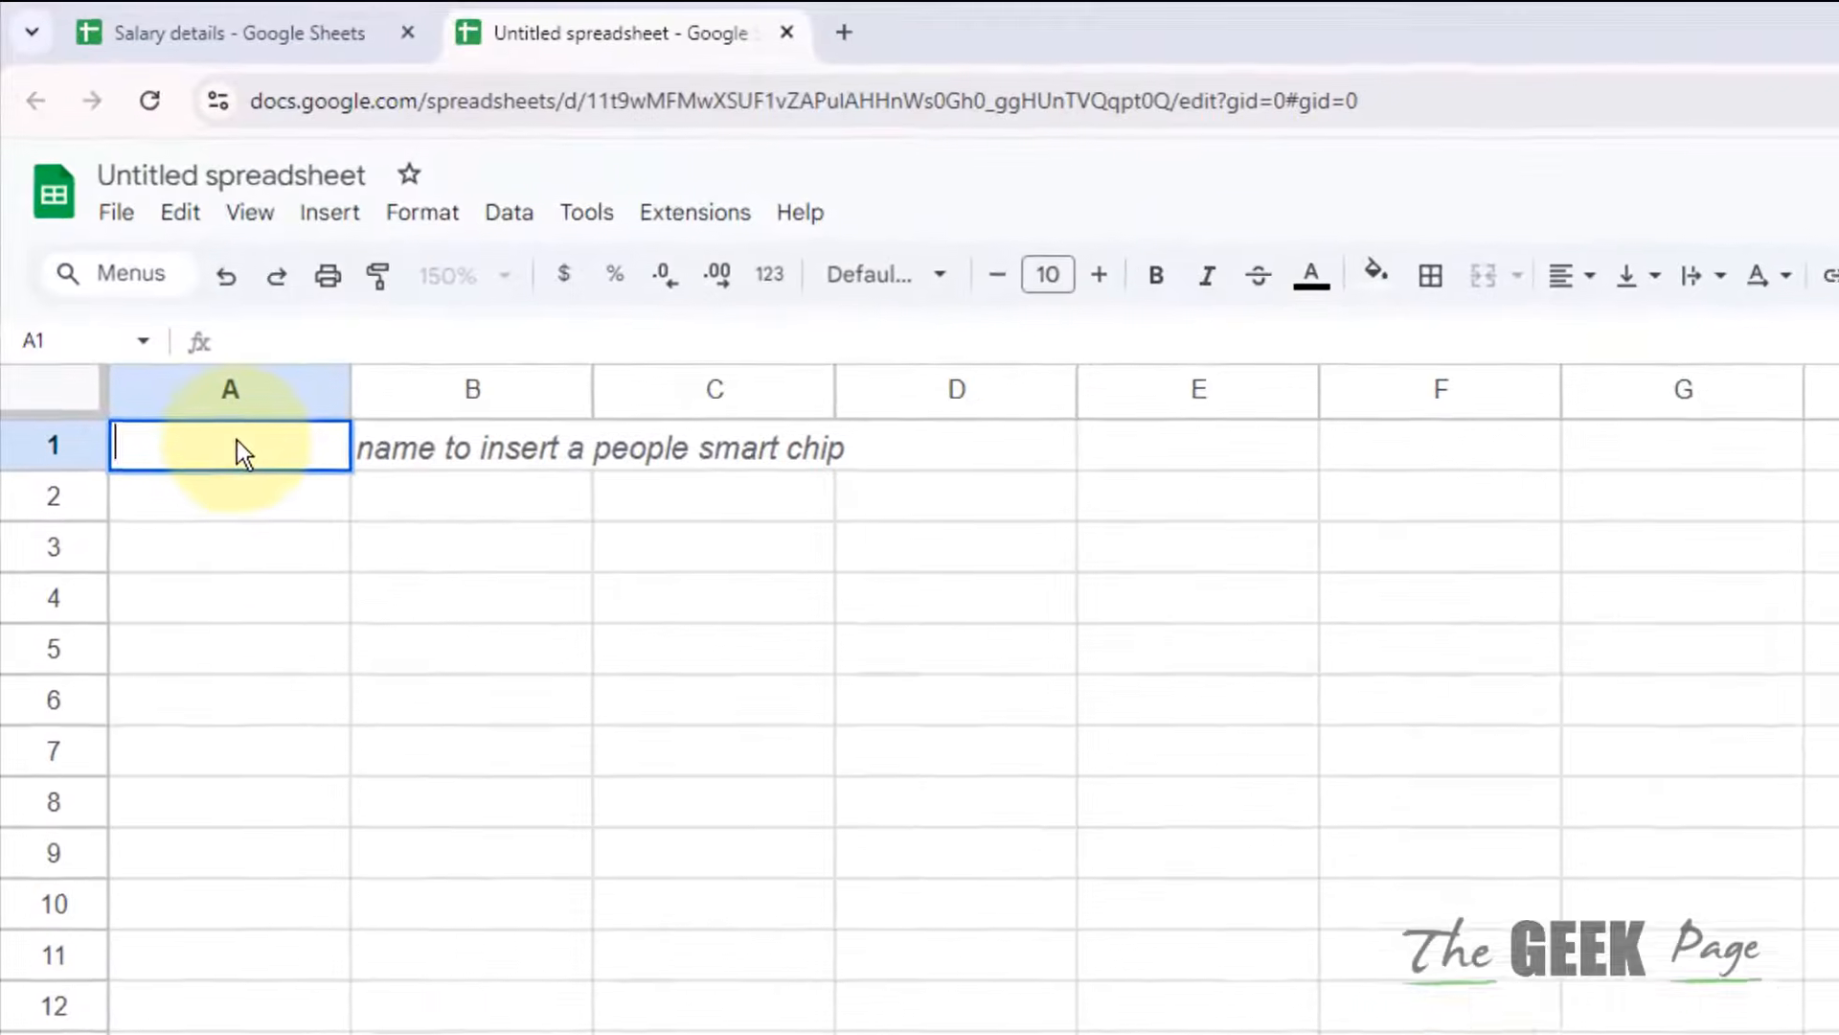
Step: Enter =IMPORTRANGE( in A1 from autocomplete, widen column A, and toggle the argument hint
type("=")
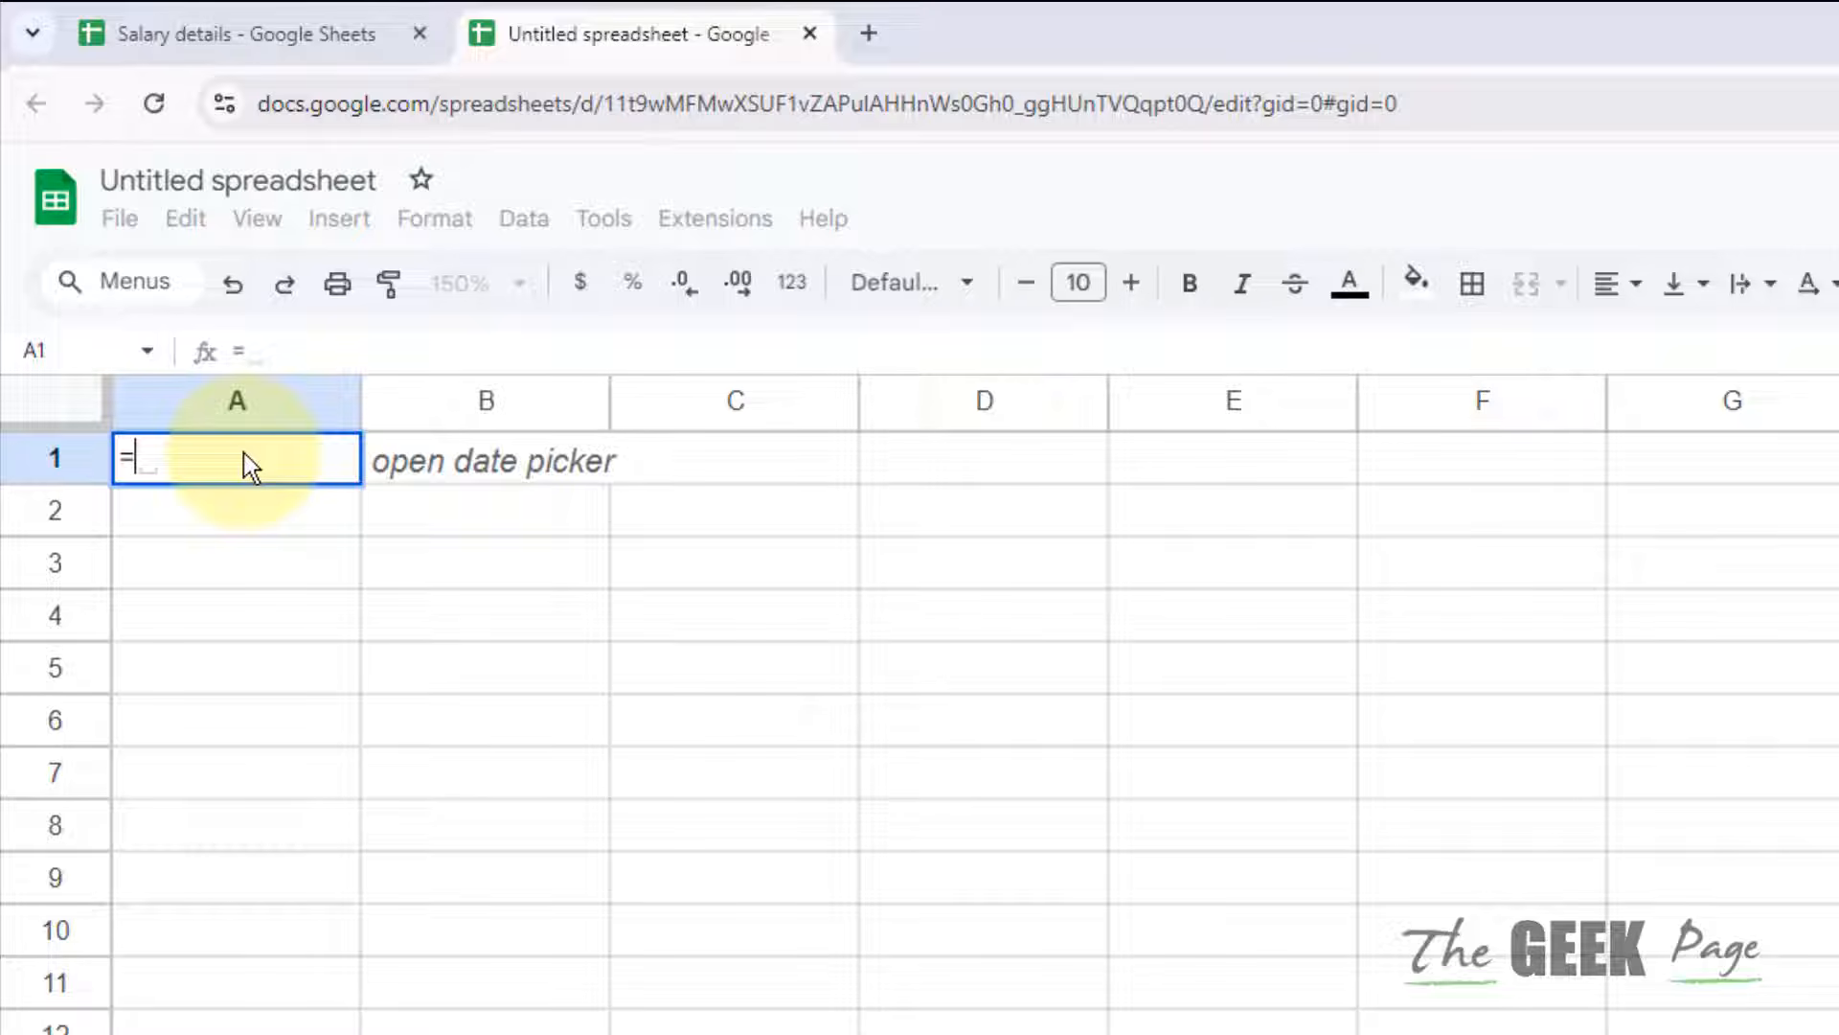
type("impo")
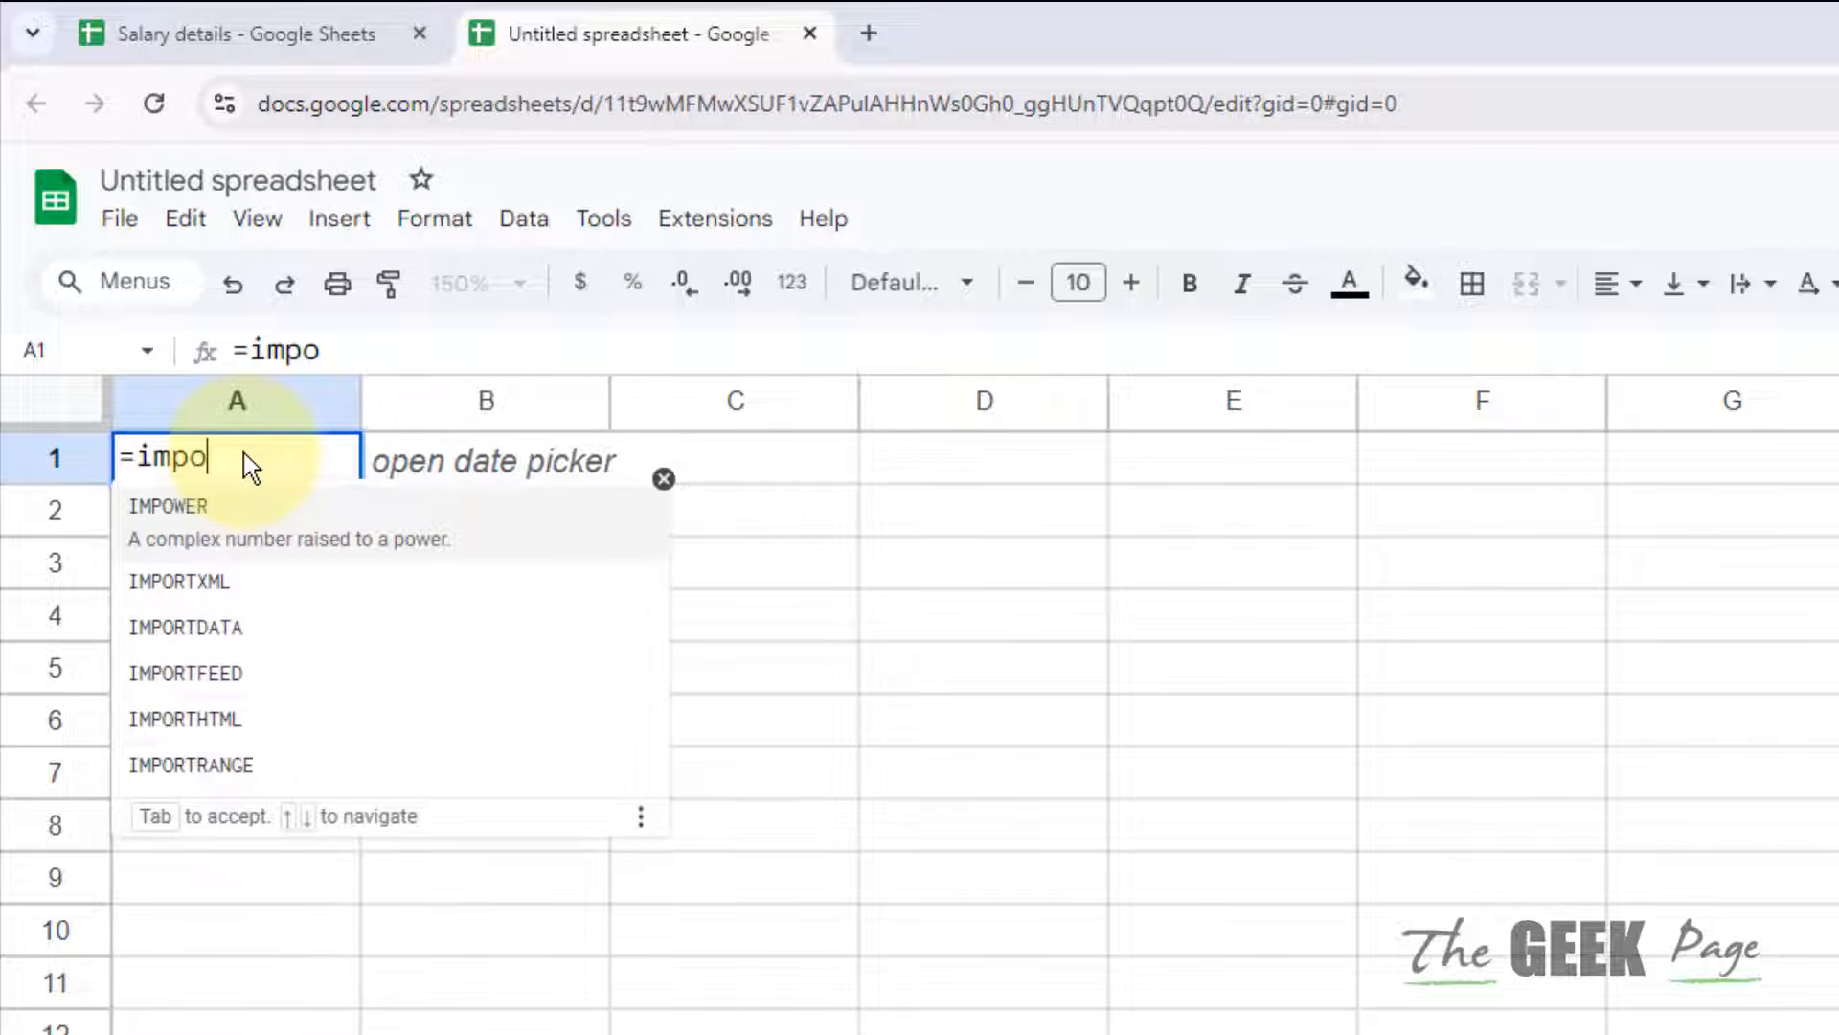
left_click(259, 747)
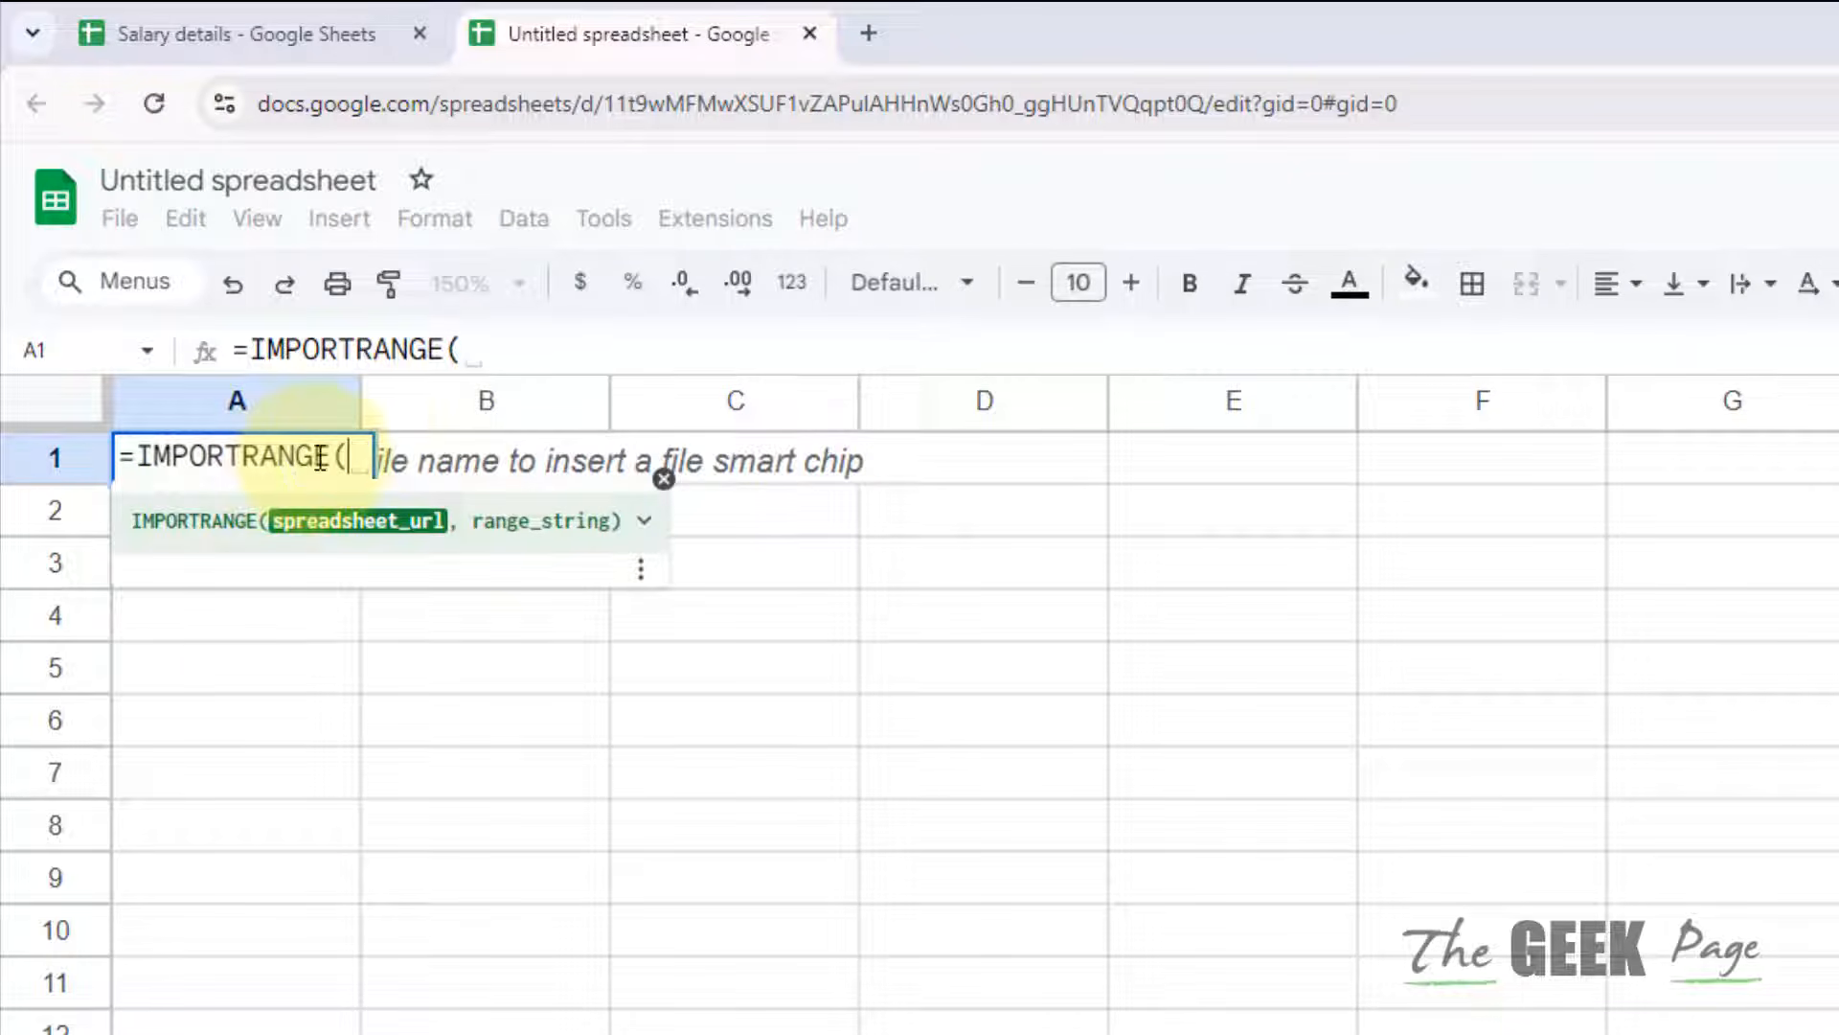
left_click_drag(356, 420, 1050, 464)
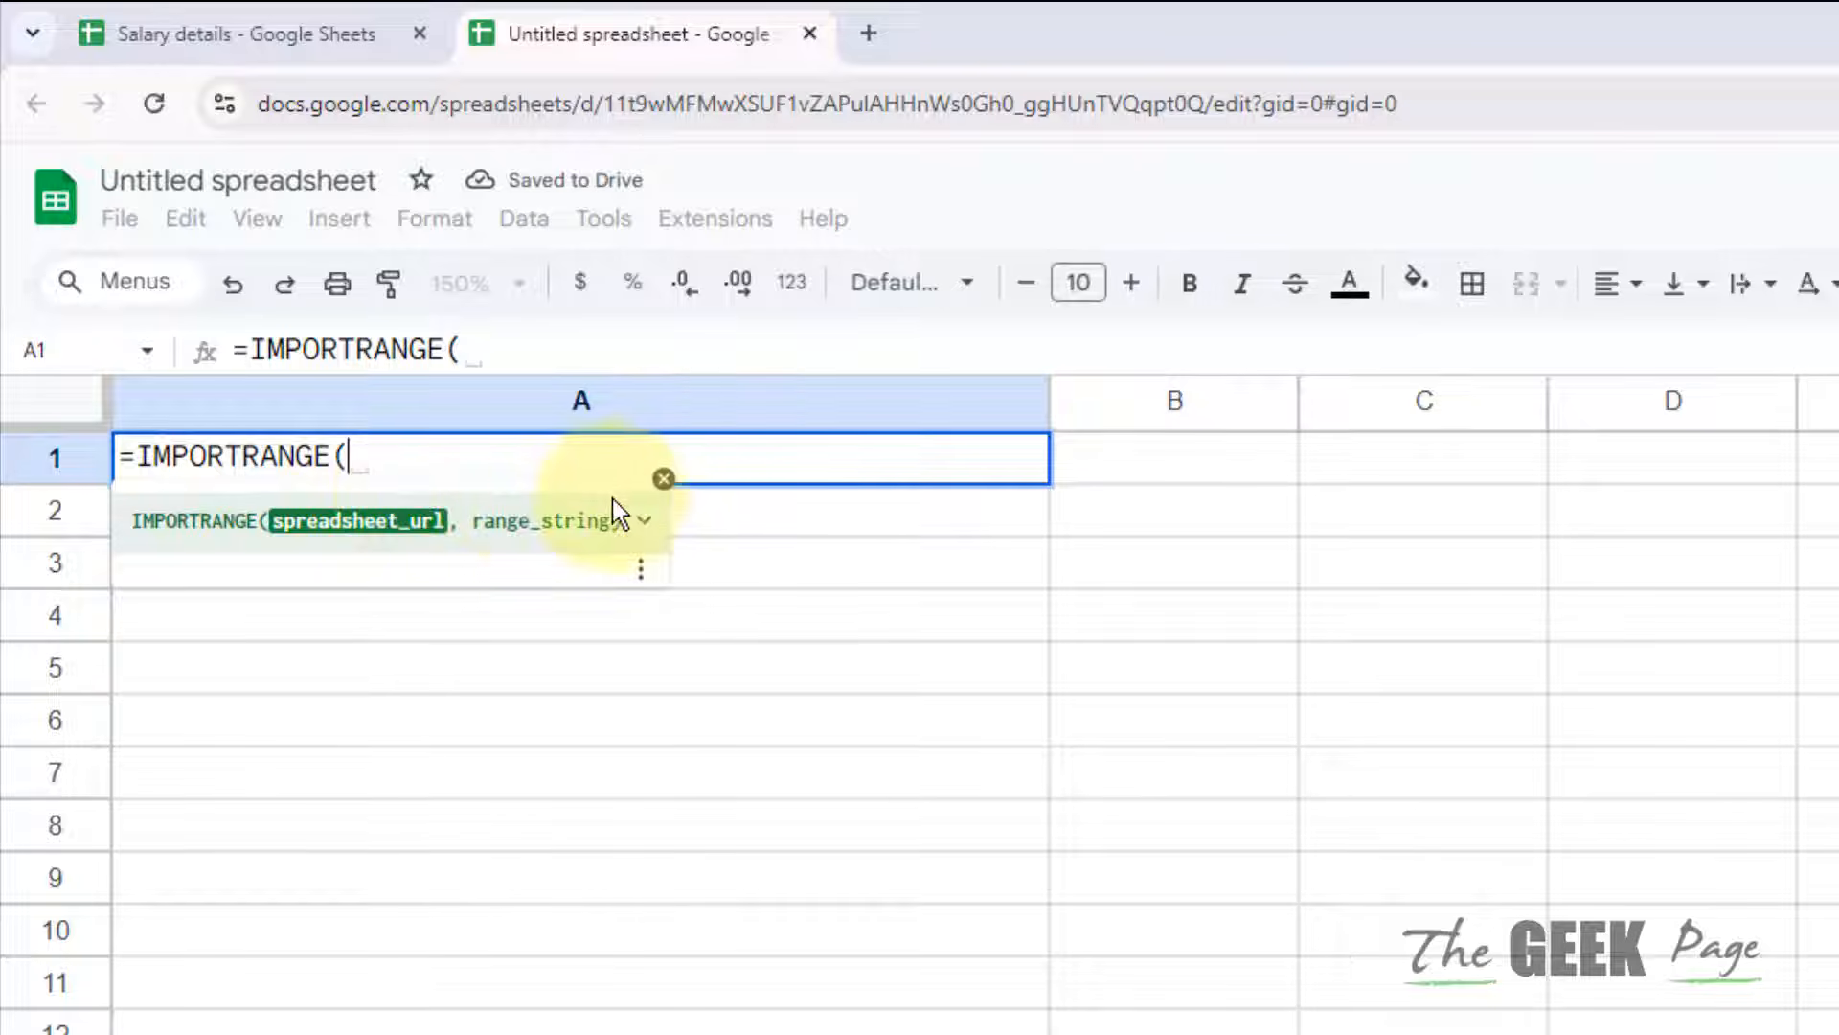
left_click(663, 479)
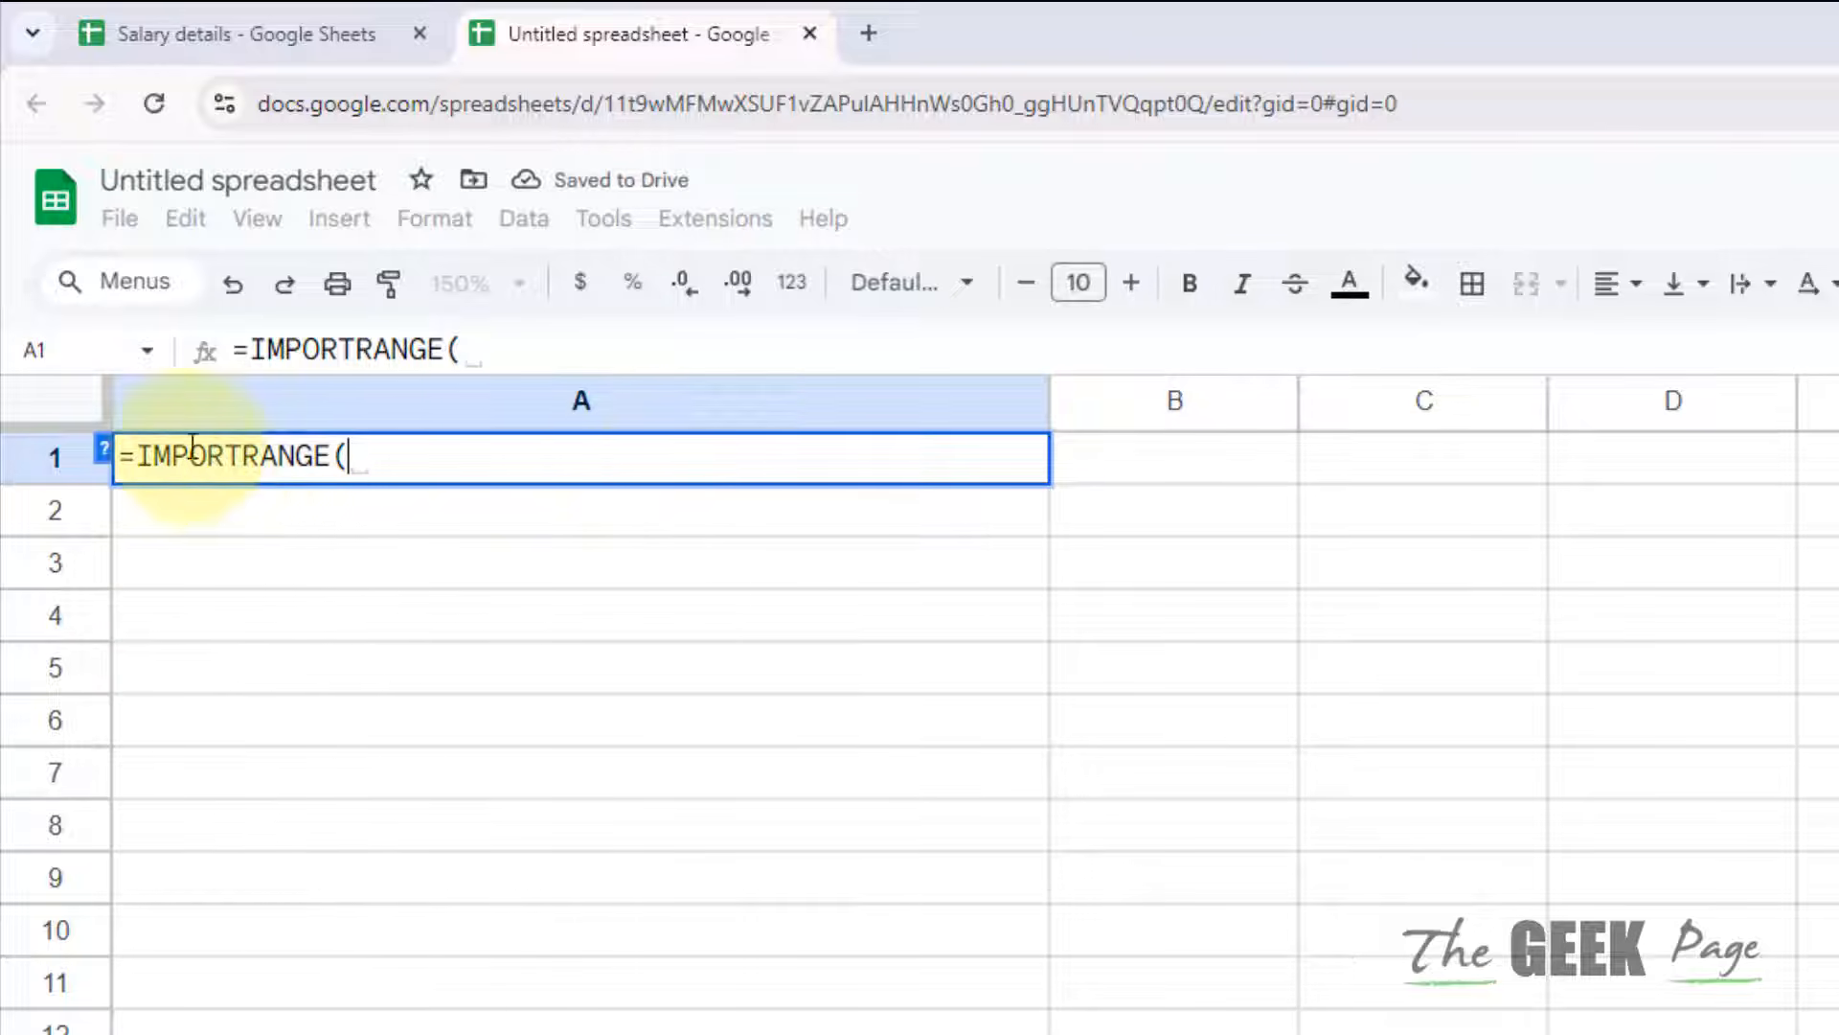
left_click(103, 453)
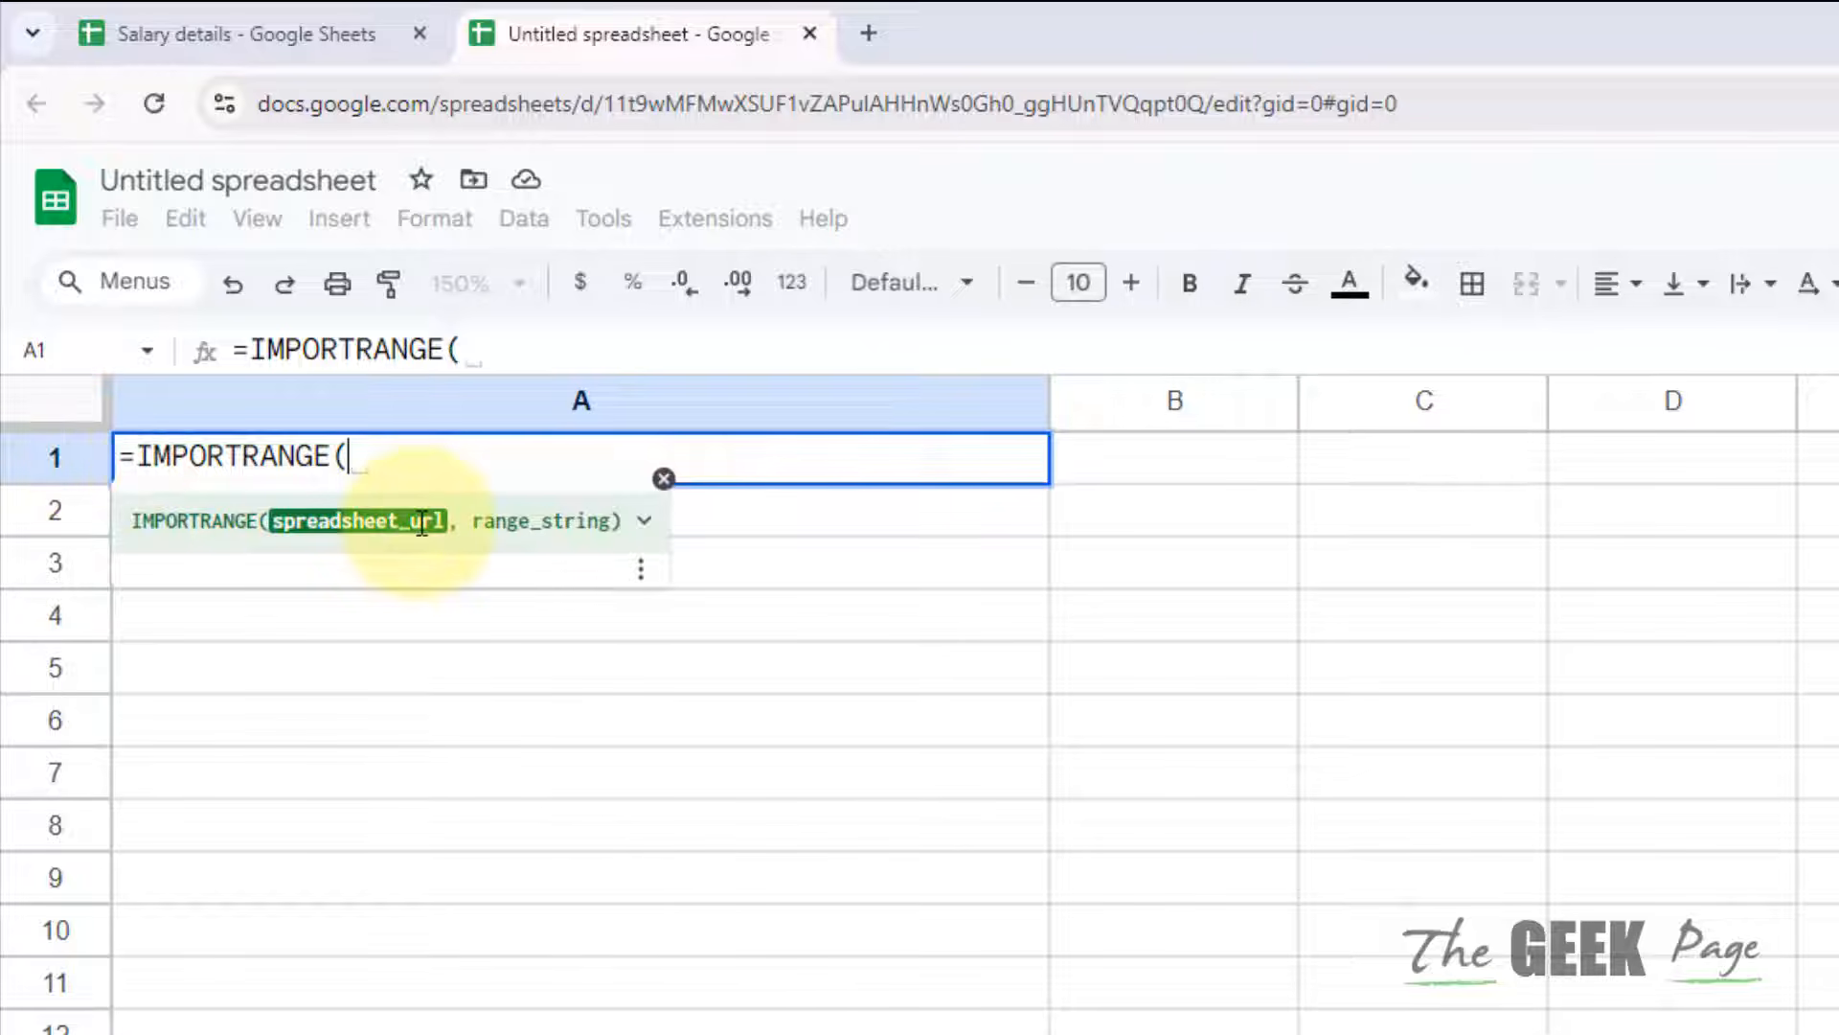
Step: Expand the IMPORTRANGE help to read its example, then switch to the Salary details tab
left_click(643, 522)
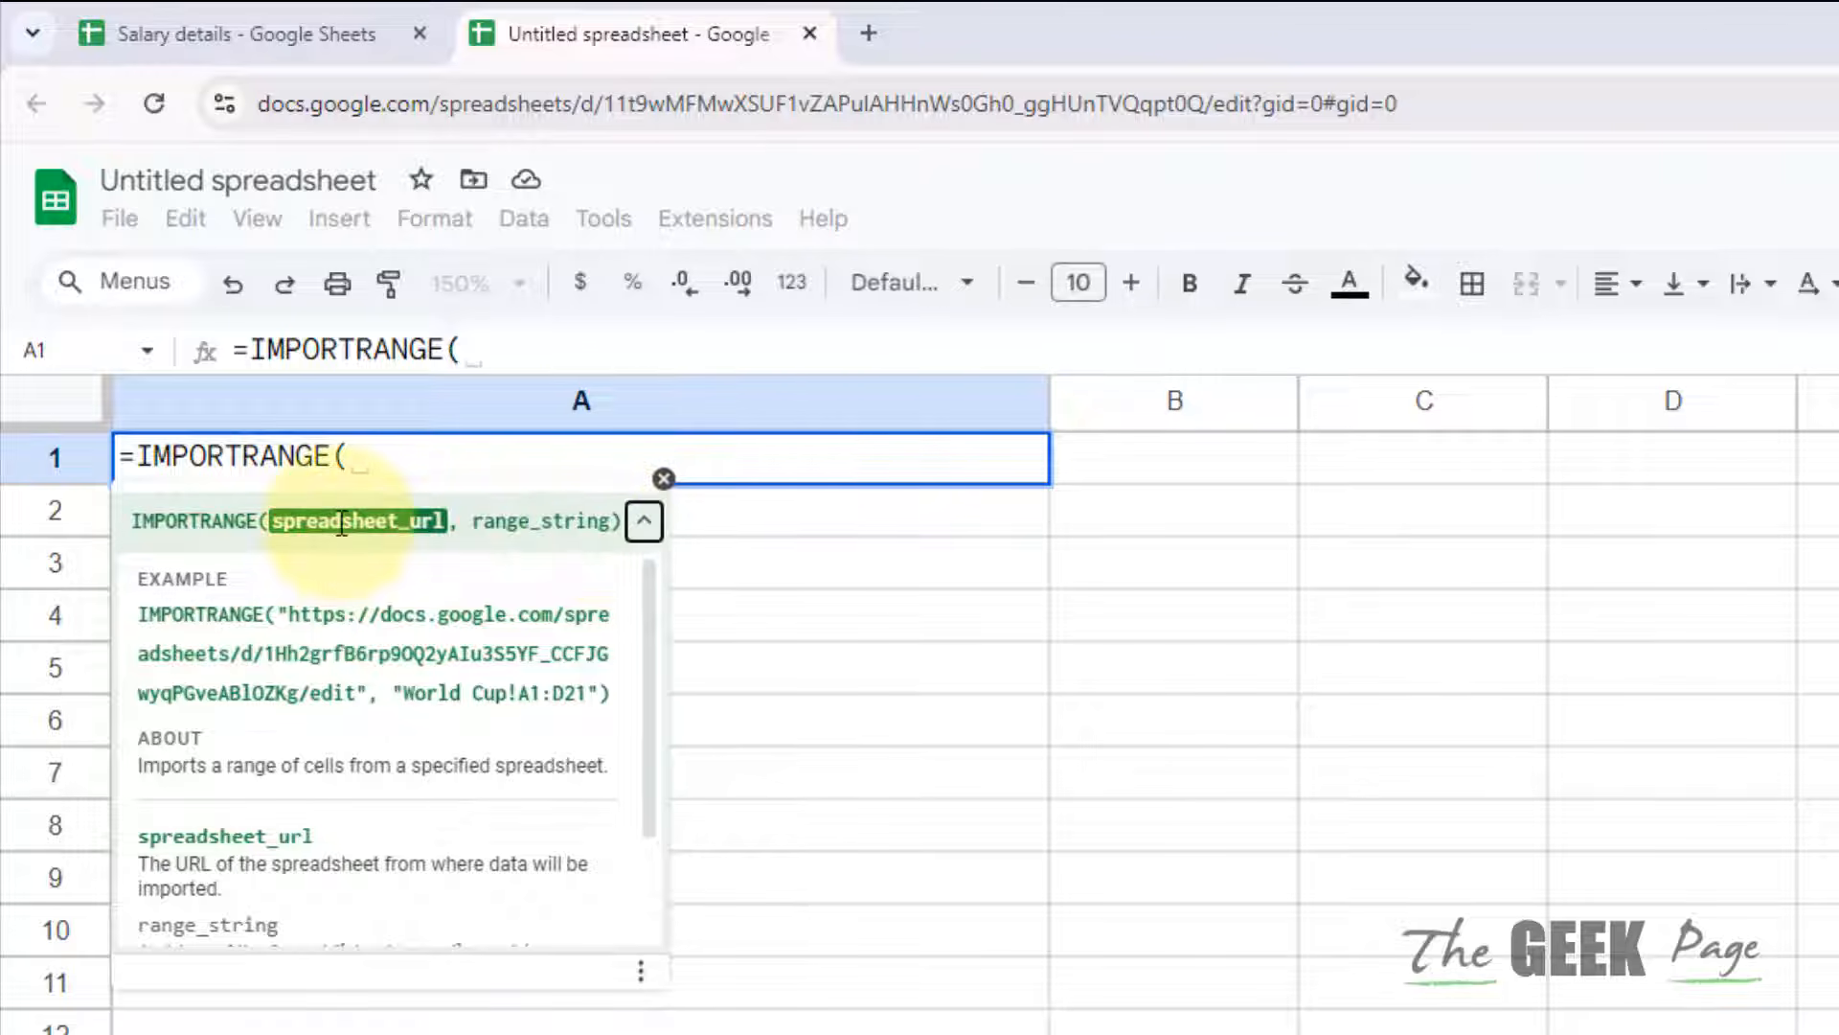
left_click(278, 32)
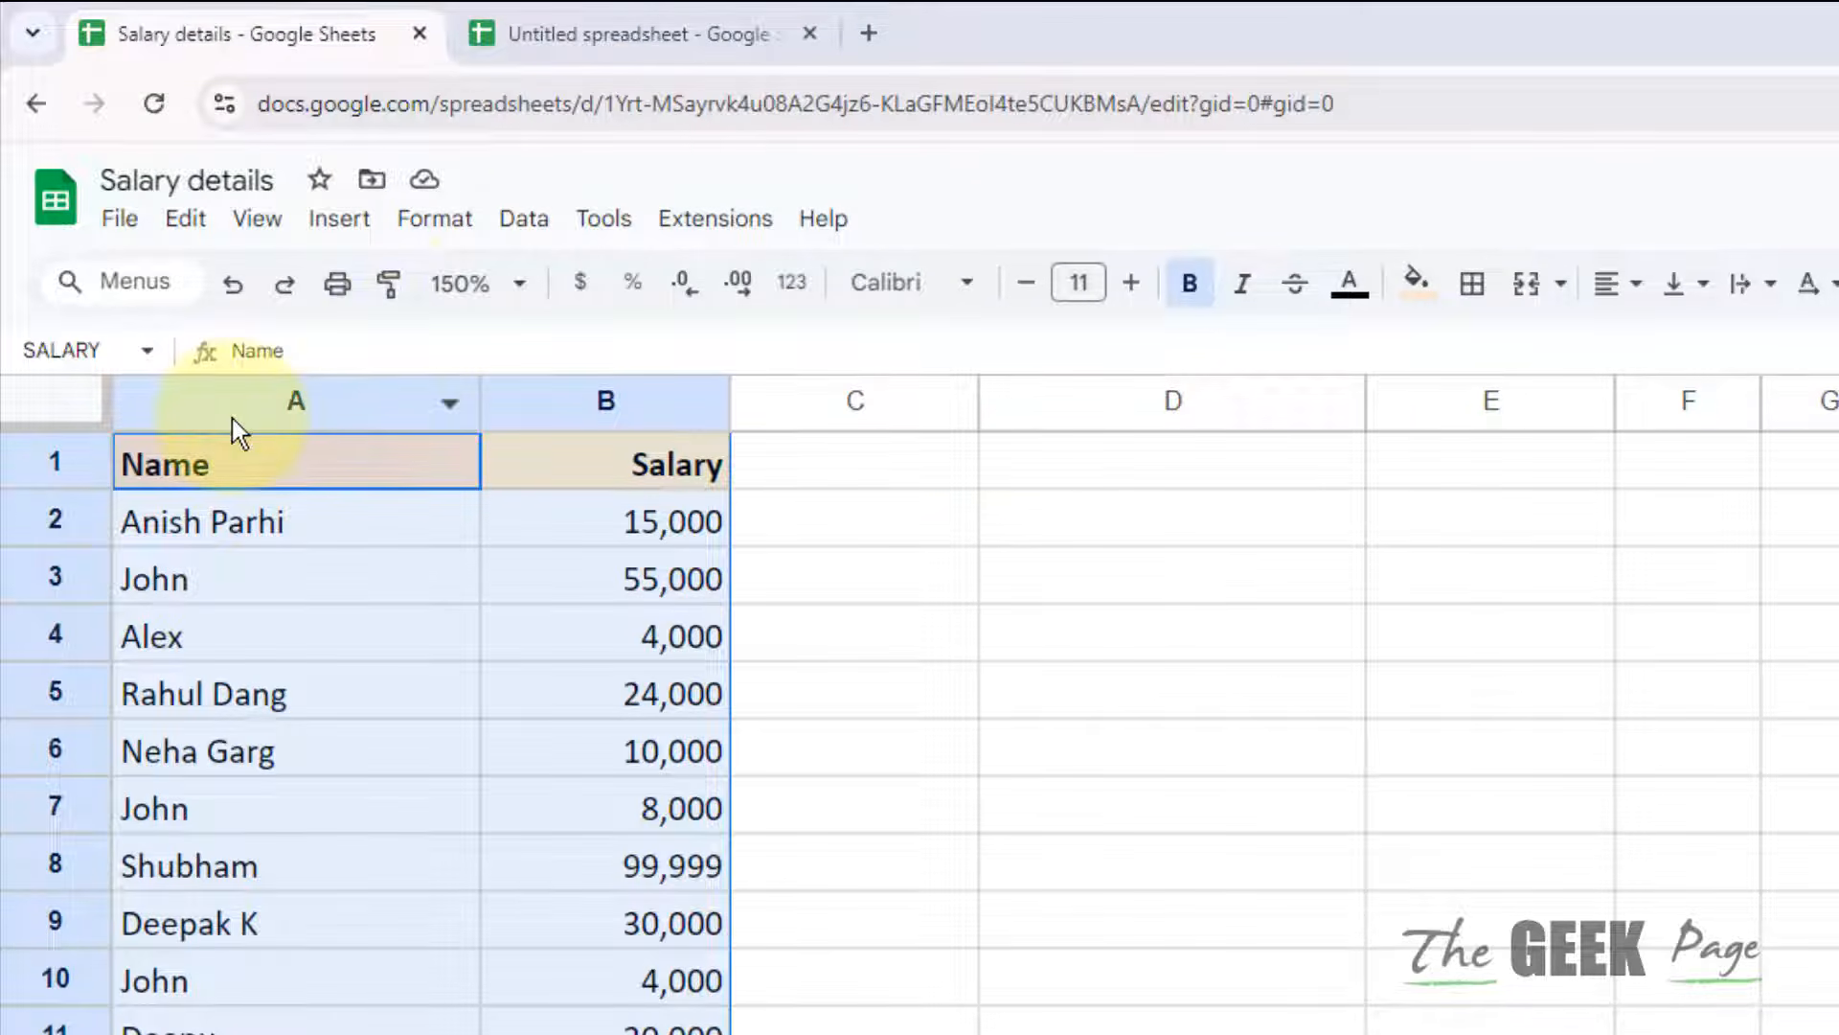
Step: Copy the Salary details web address from the address bar and return to Untitled
left_click(758, 115)
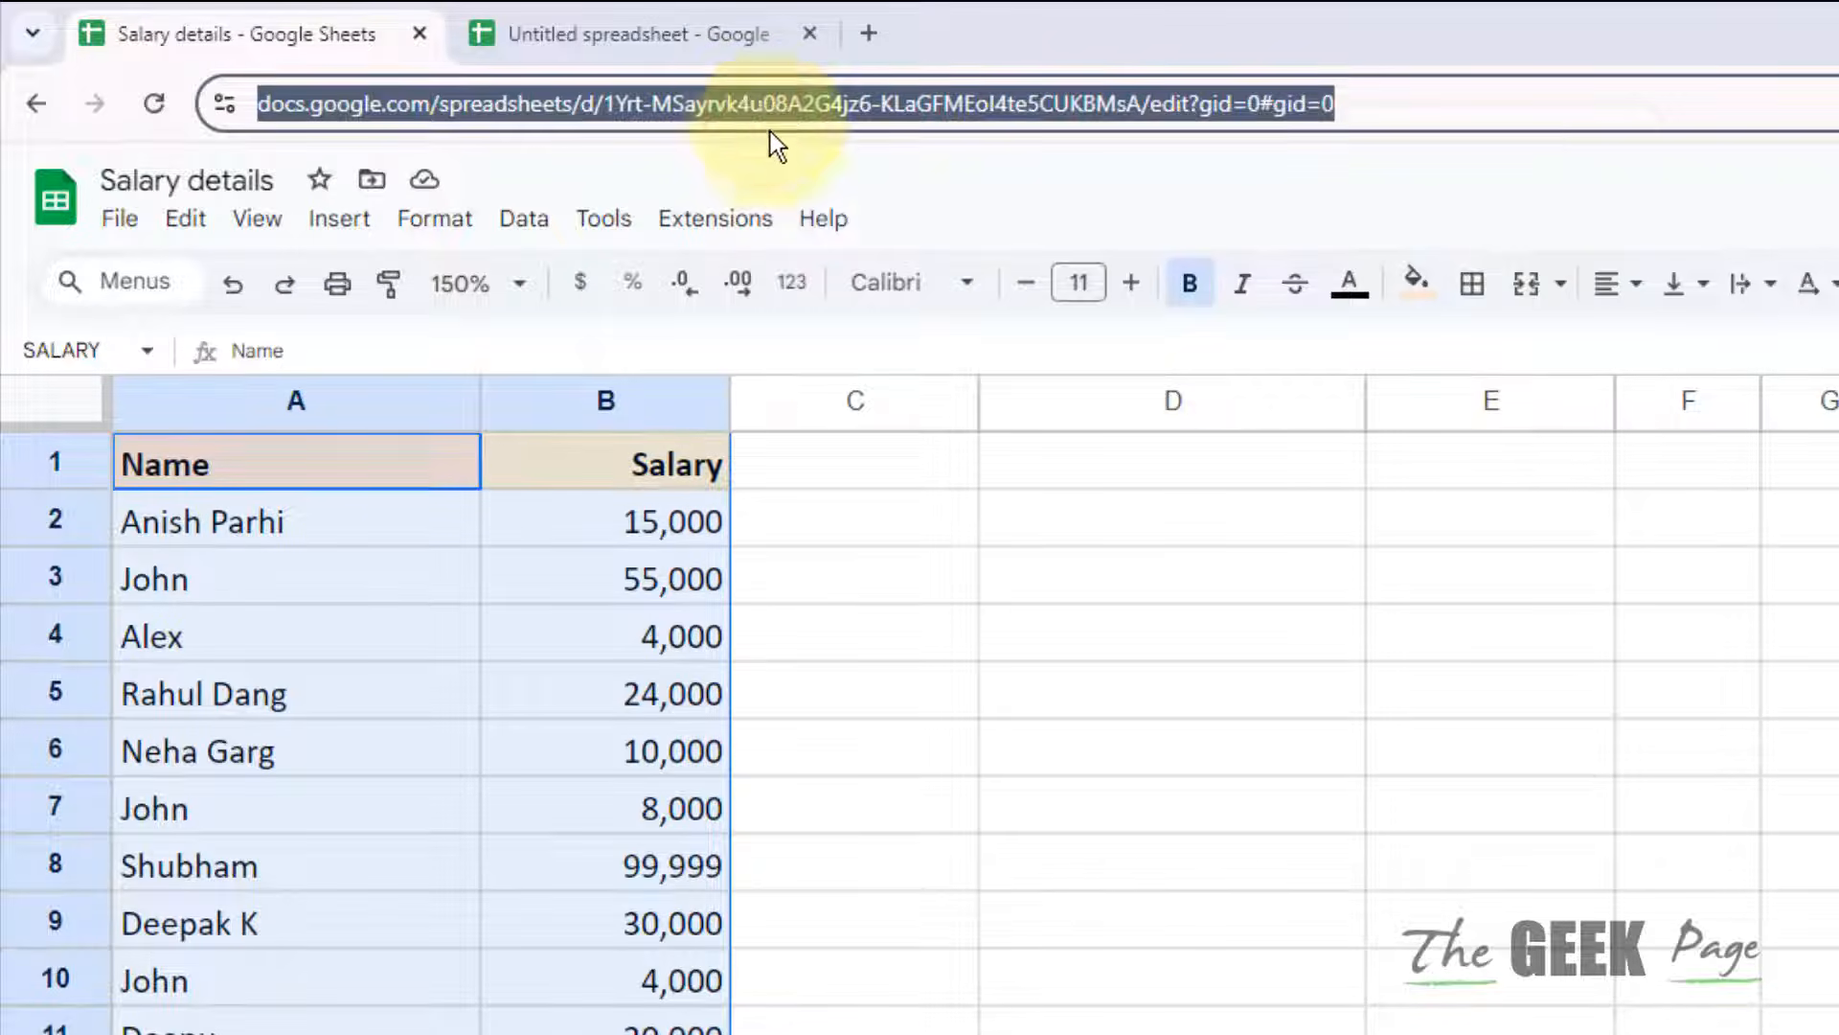
right_click(770, 131)
left_click(883, 415)
left_click(622, 34)
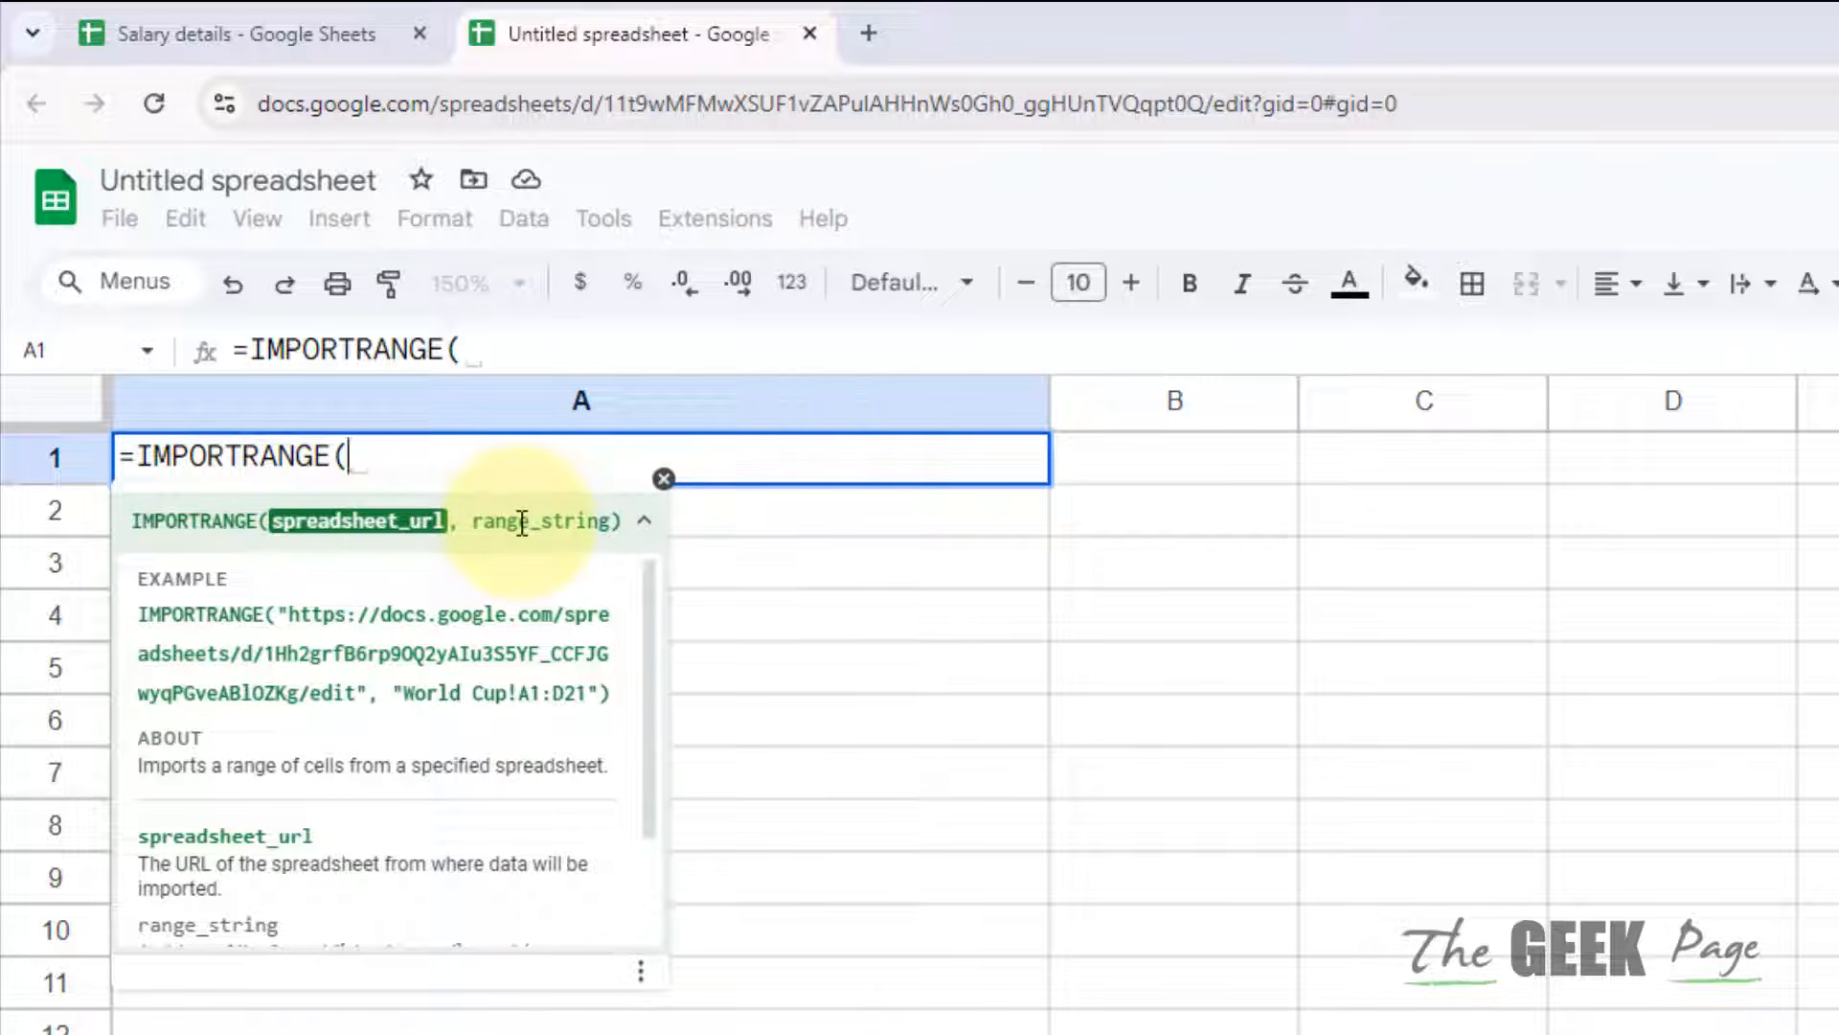
Step: Select A1:B16 in Salary details to confirm the SALARY named range, then return
left_click(326, 28)
left_click(316, 493)
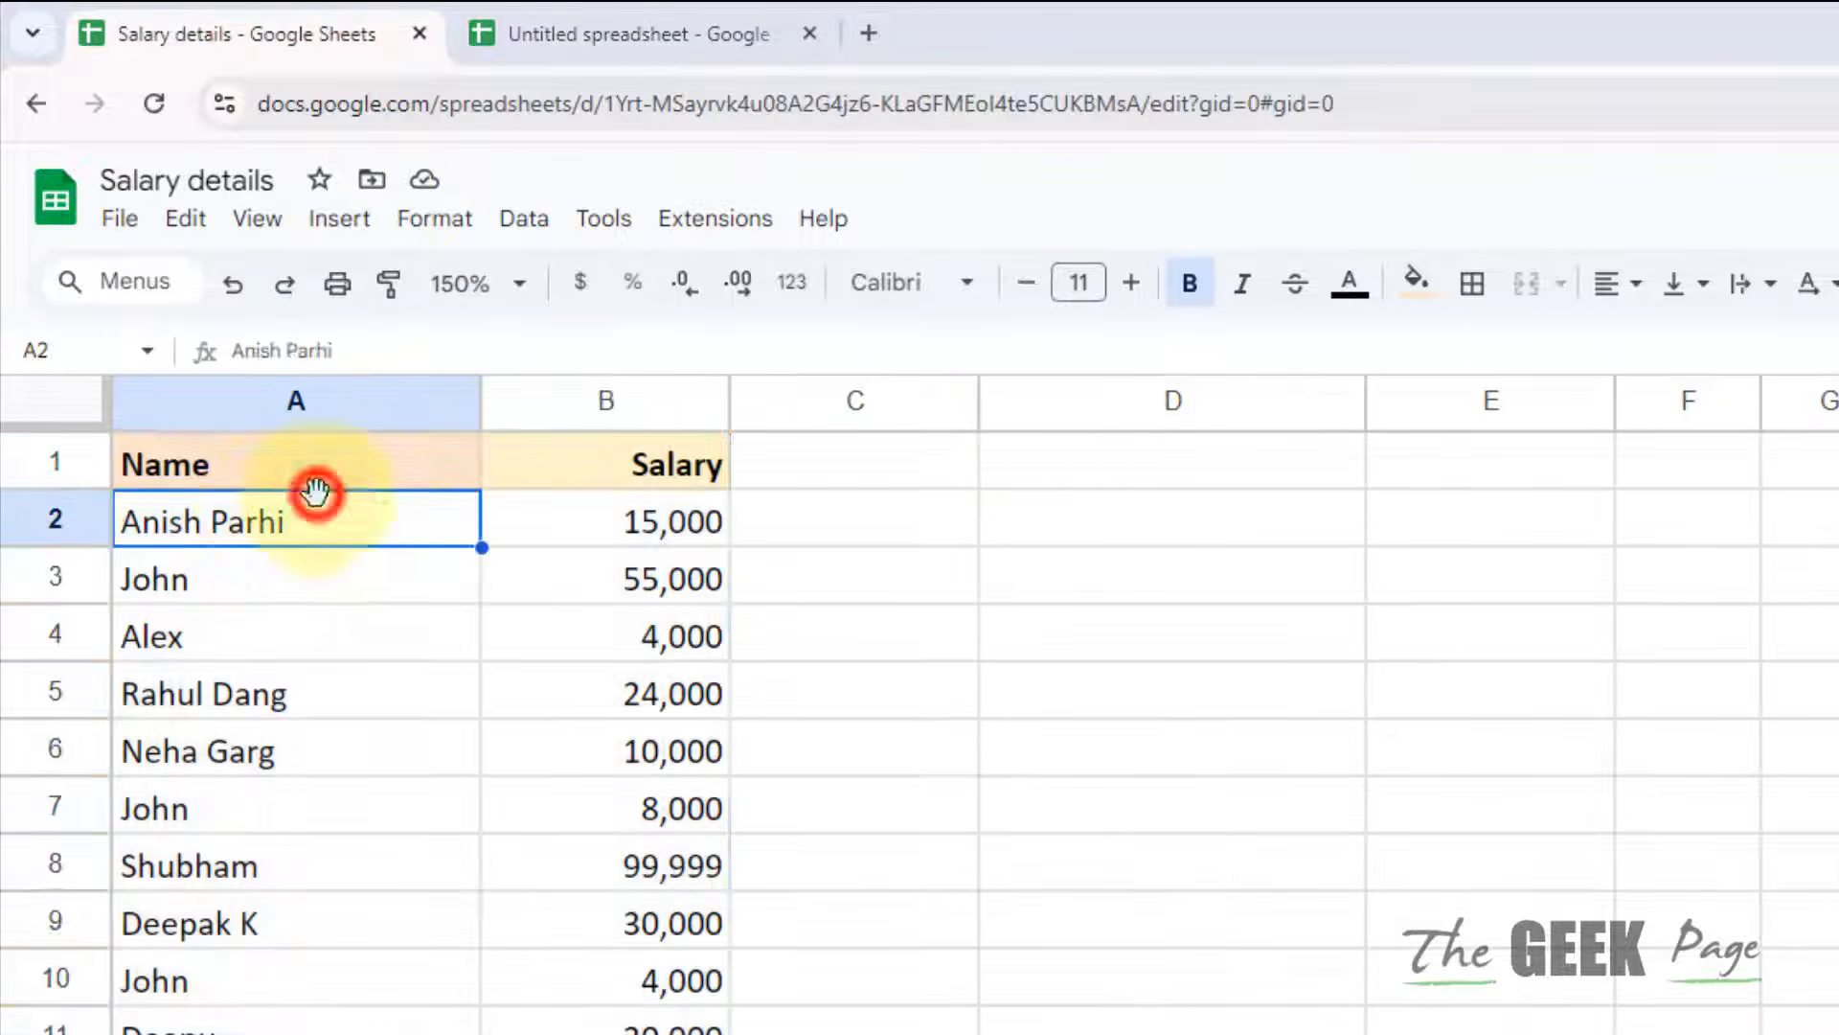
left_click(222, 456)
left_click_drag(142, 445, 661, 1034)
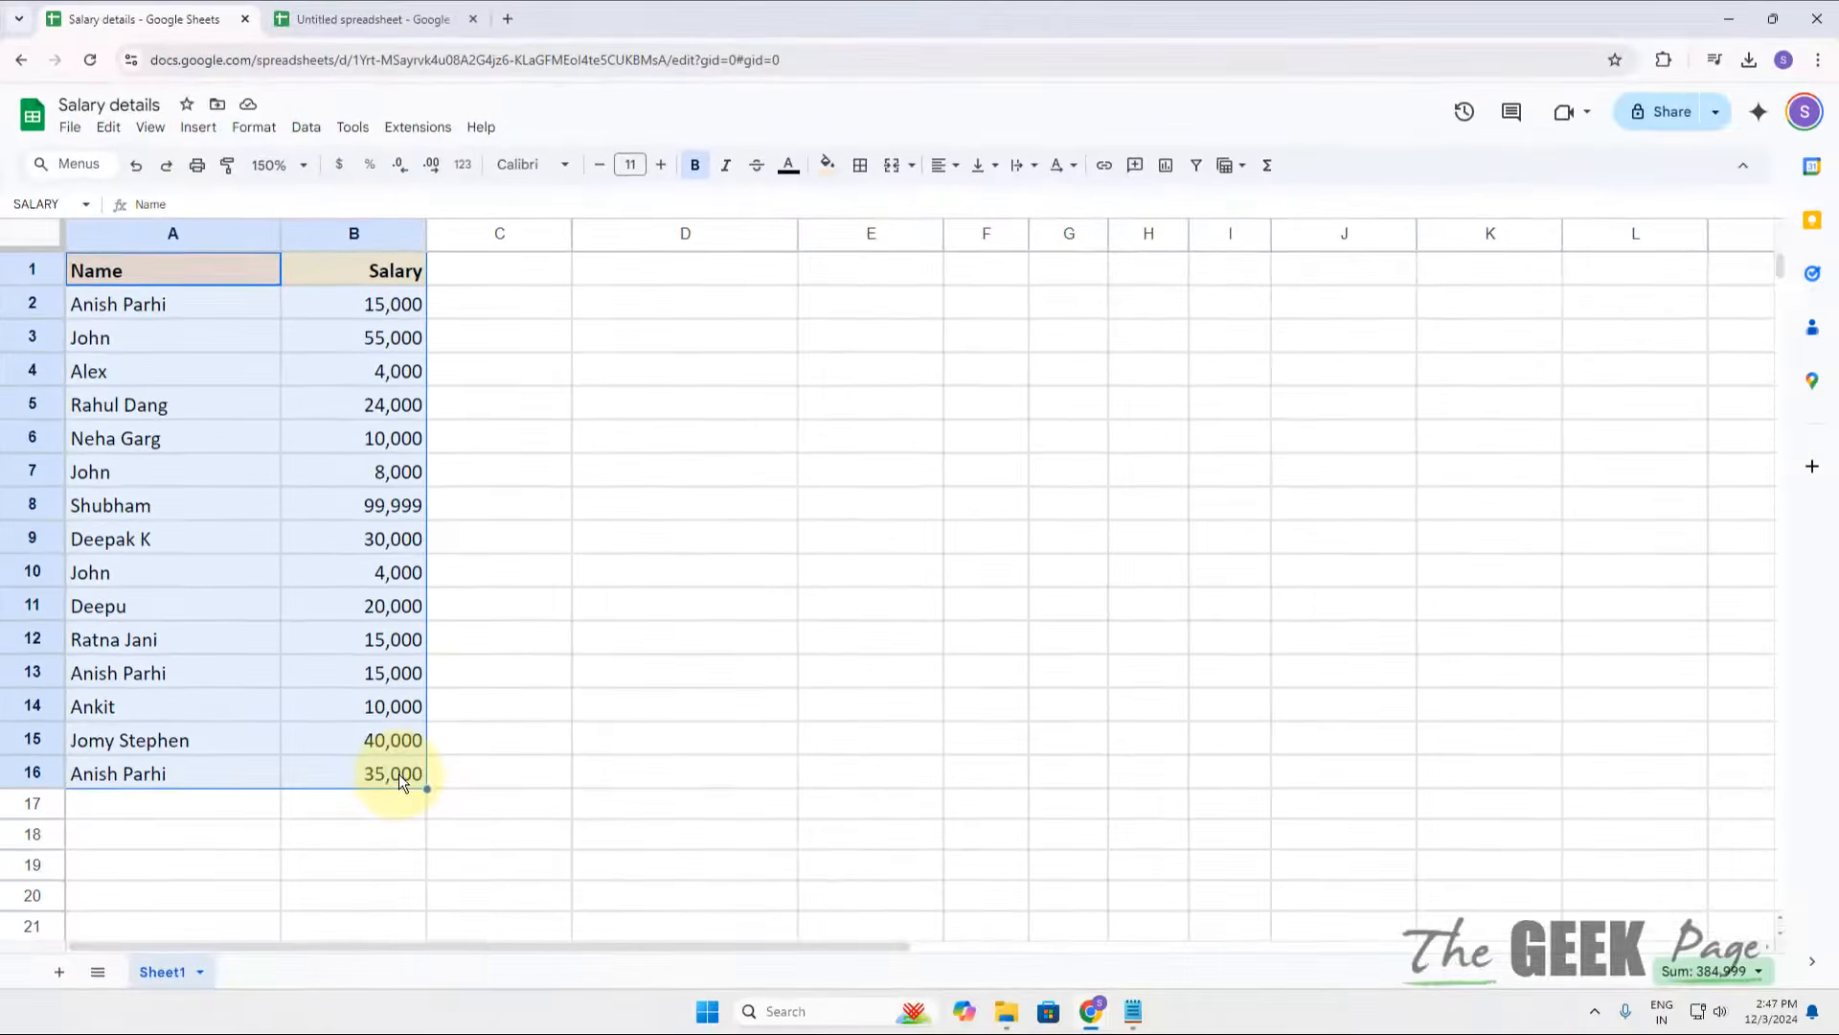
left_click(350, 21)
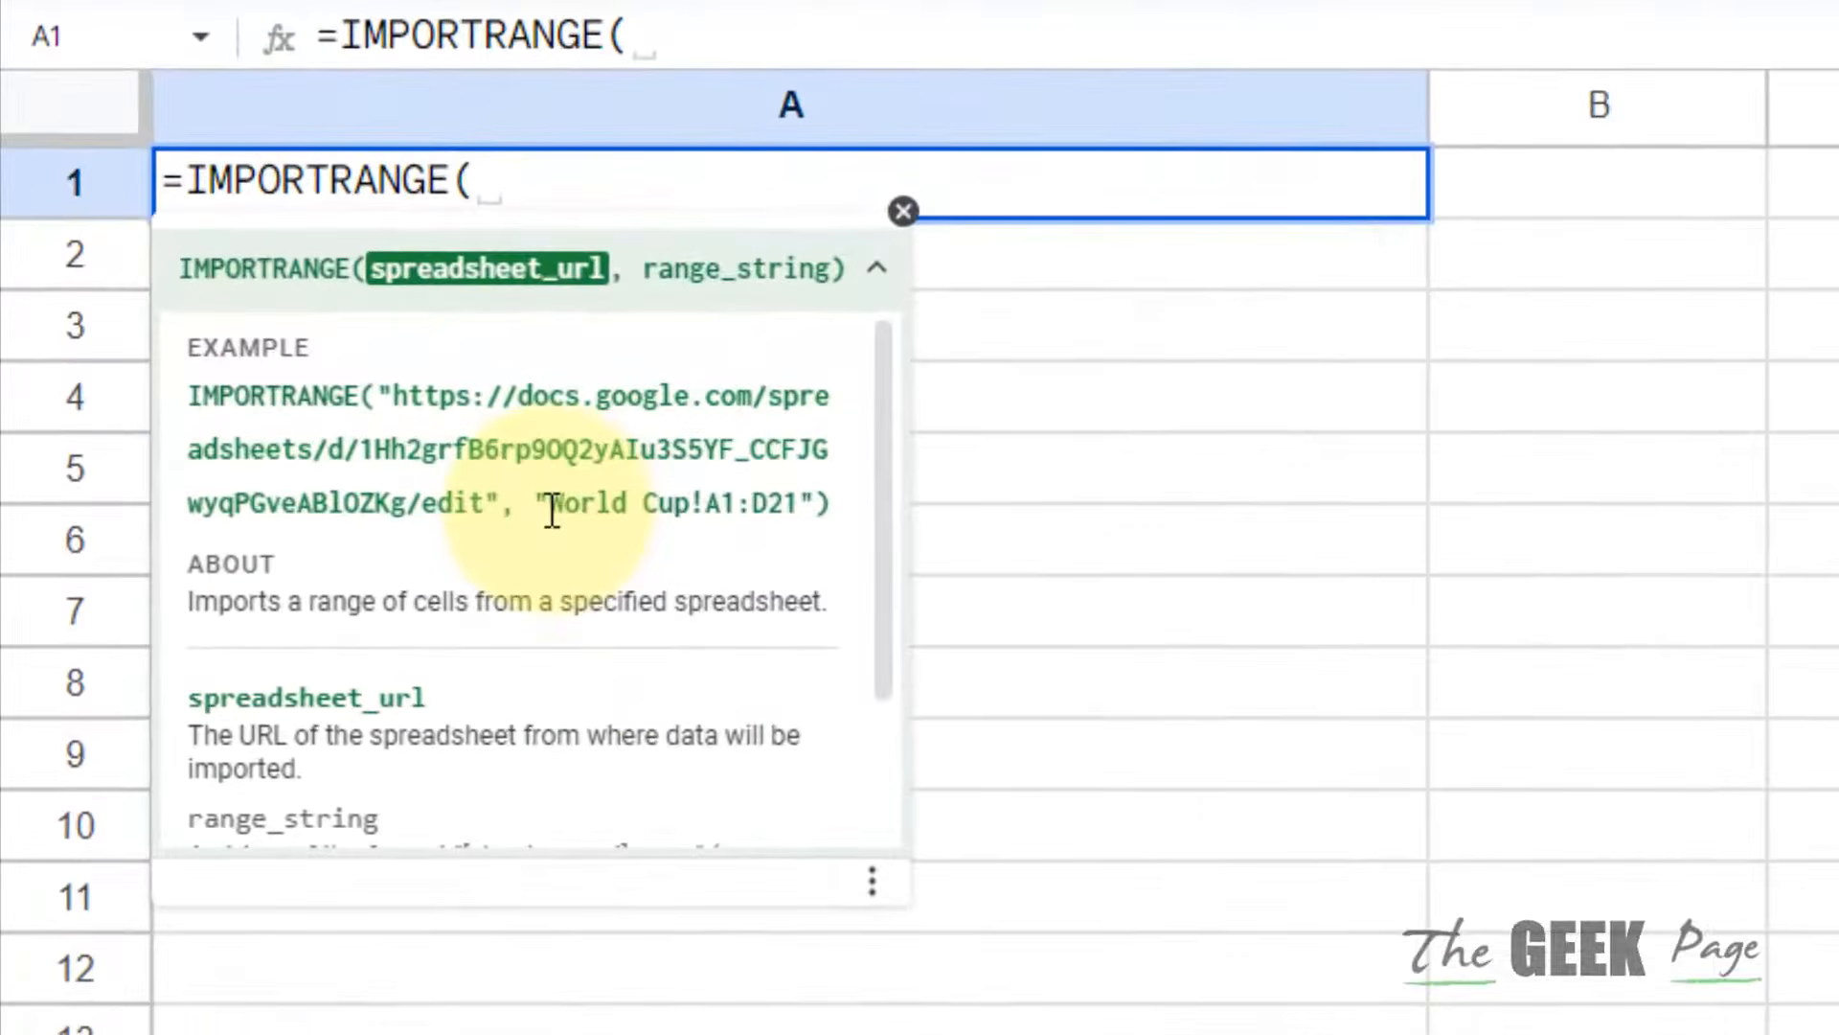
Step: Highlight 'World Cup', the example's sheet name, and check the sheet name to use instead
left_click(391, 666)
left_click_drag(556, 512, 793, 508)
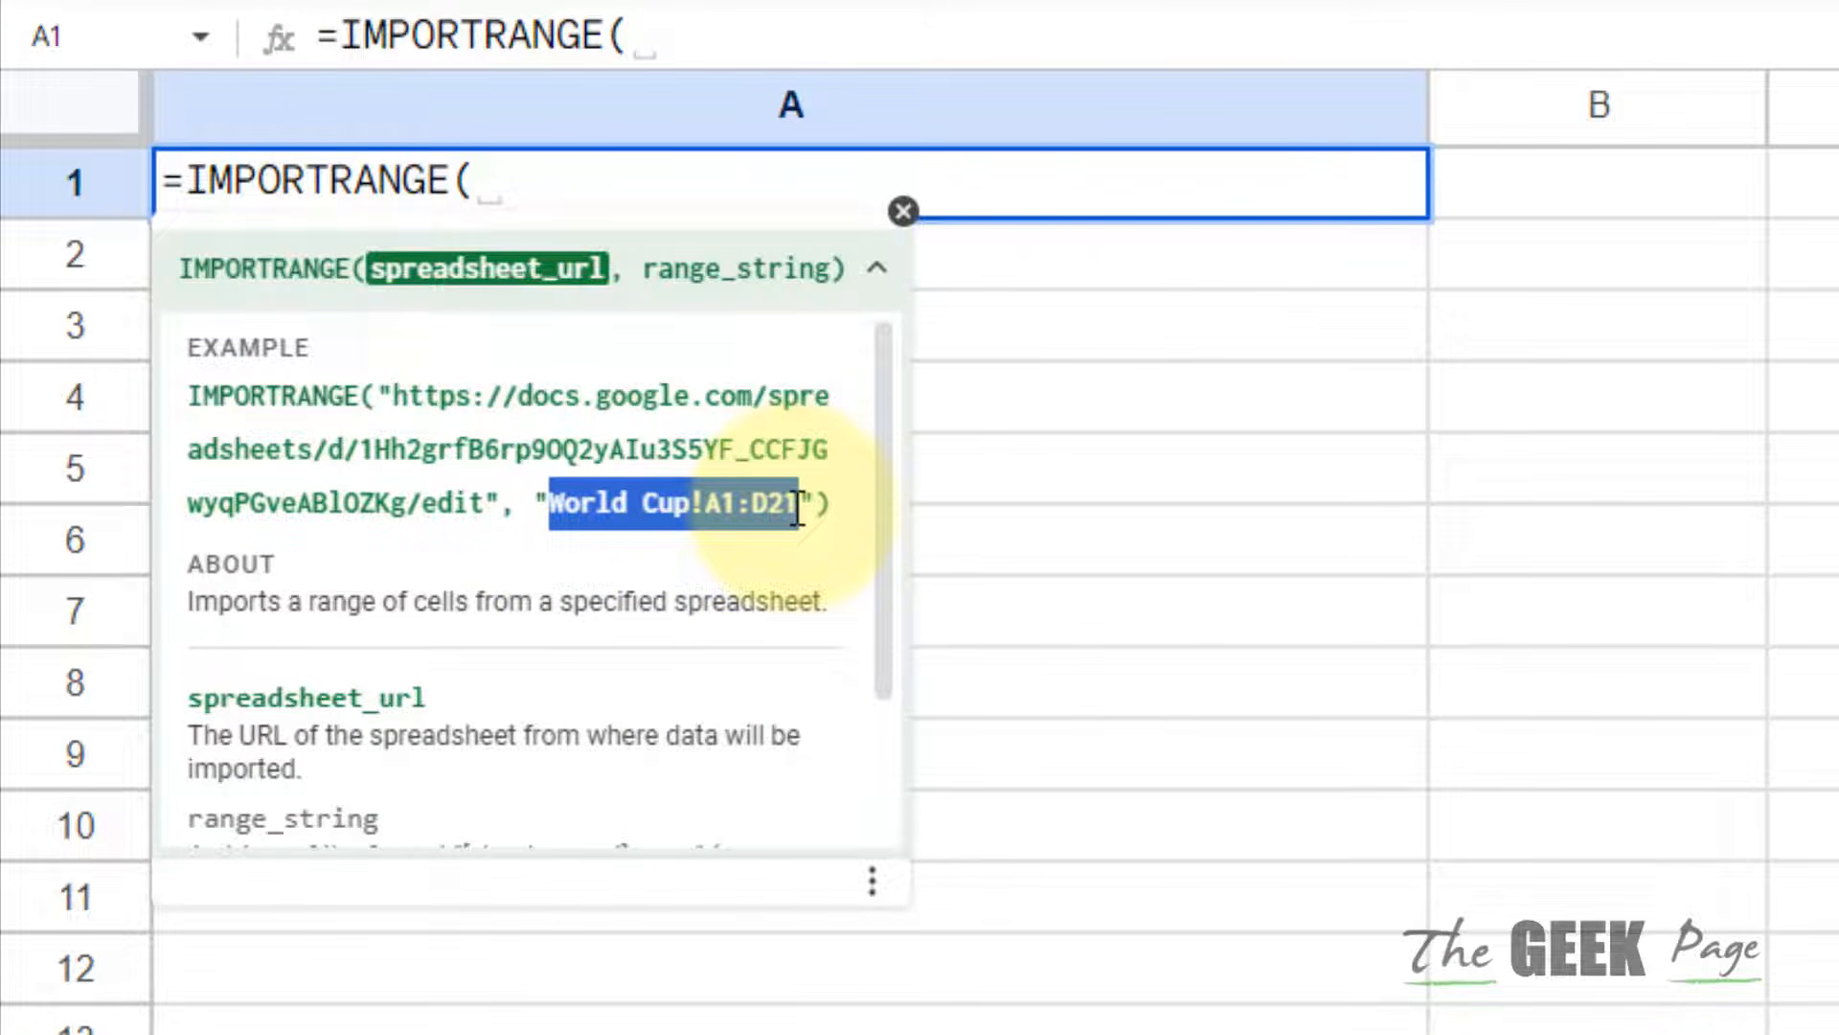
left_click(558, 509)
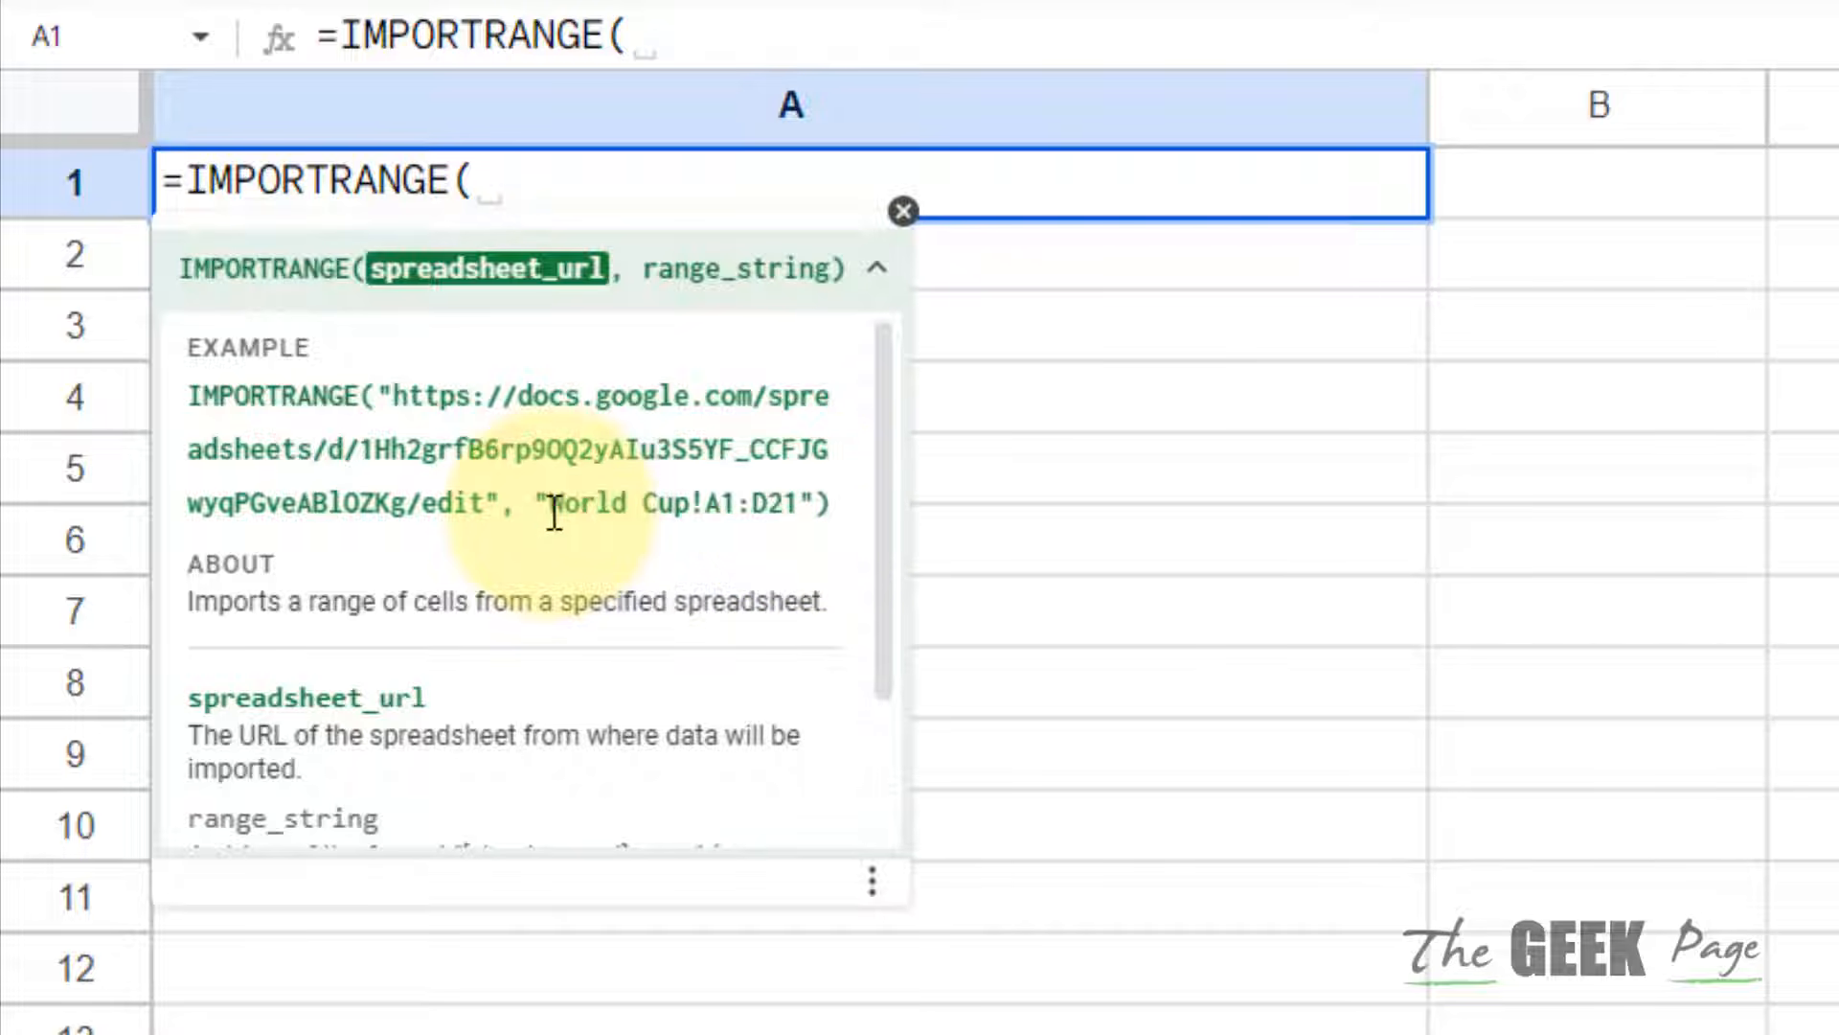
left_click_drag(549, 508, 689, 503)
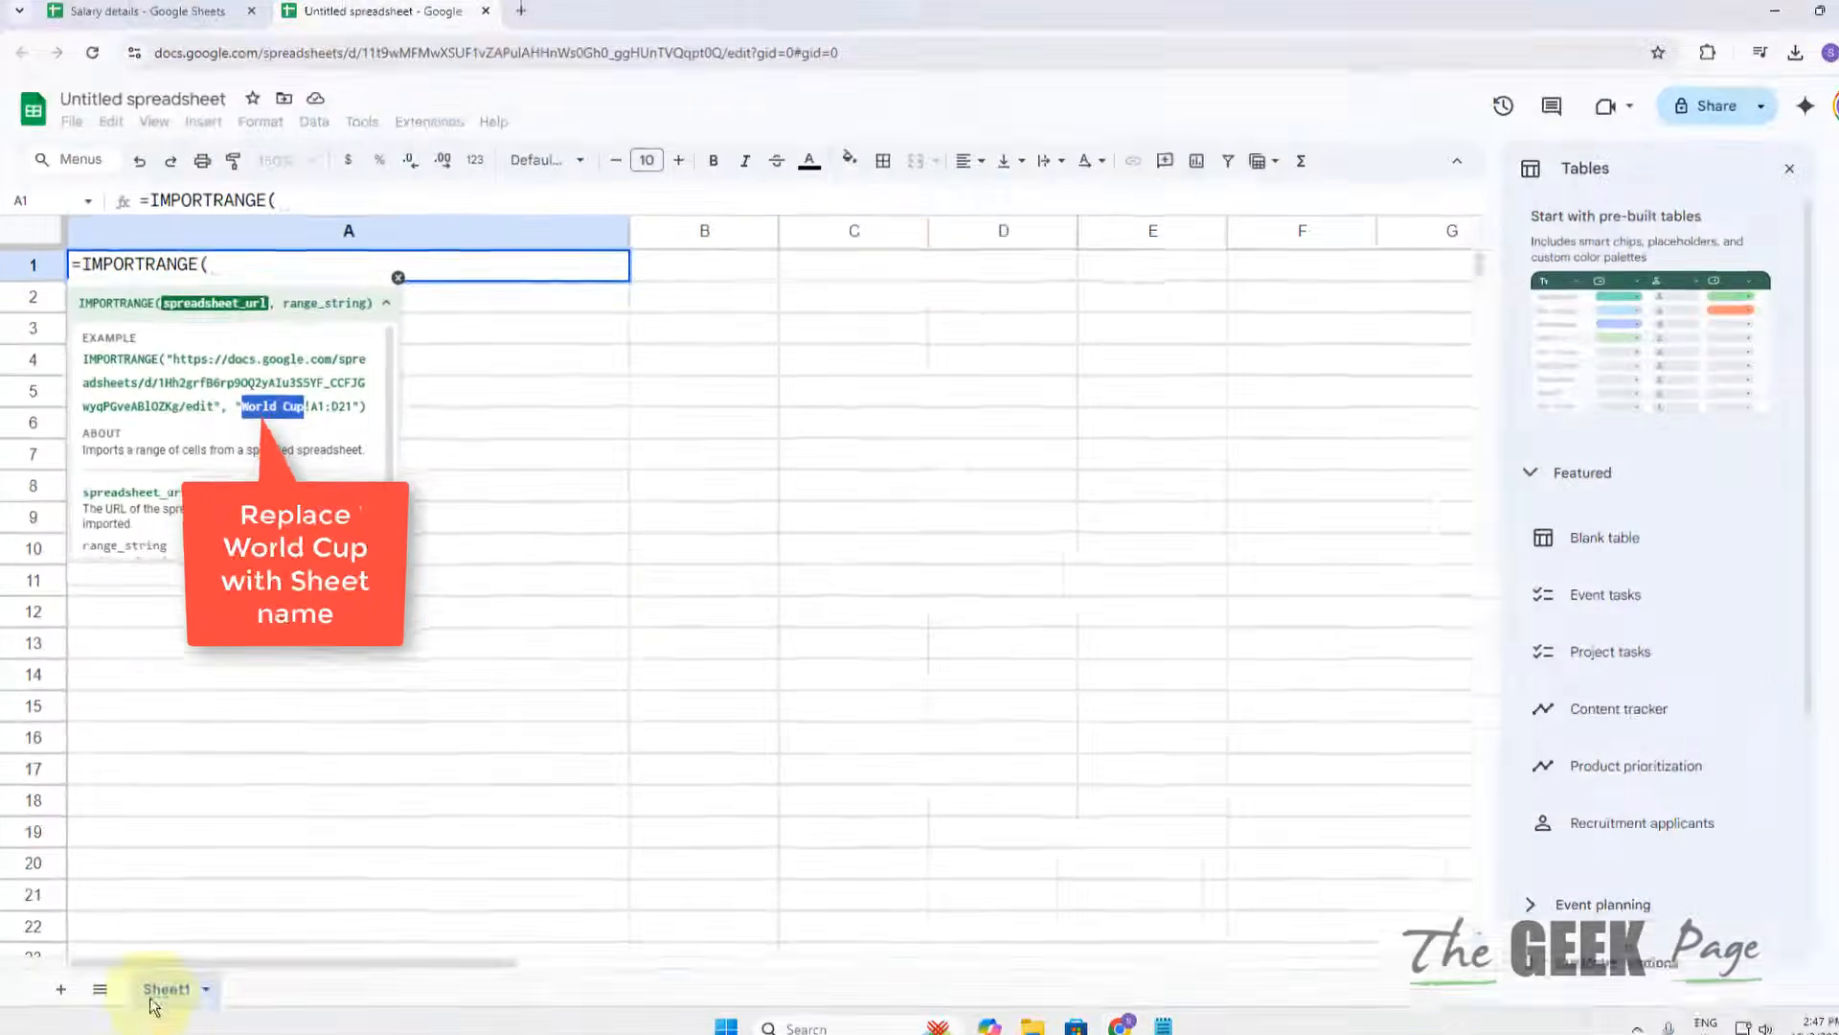
left_click(144, 19)
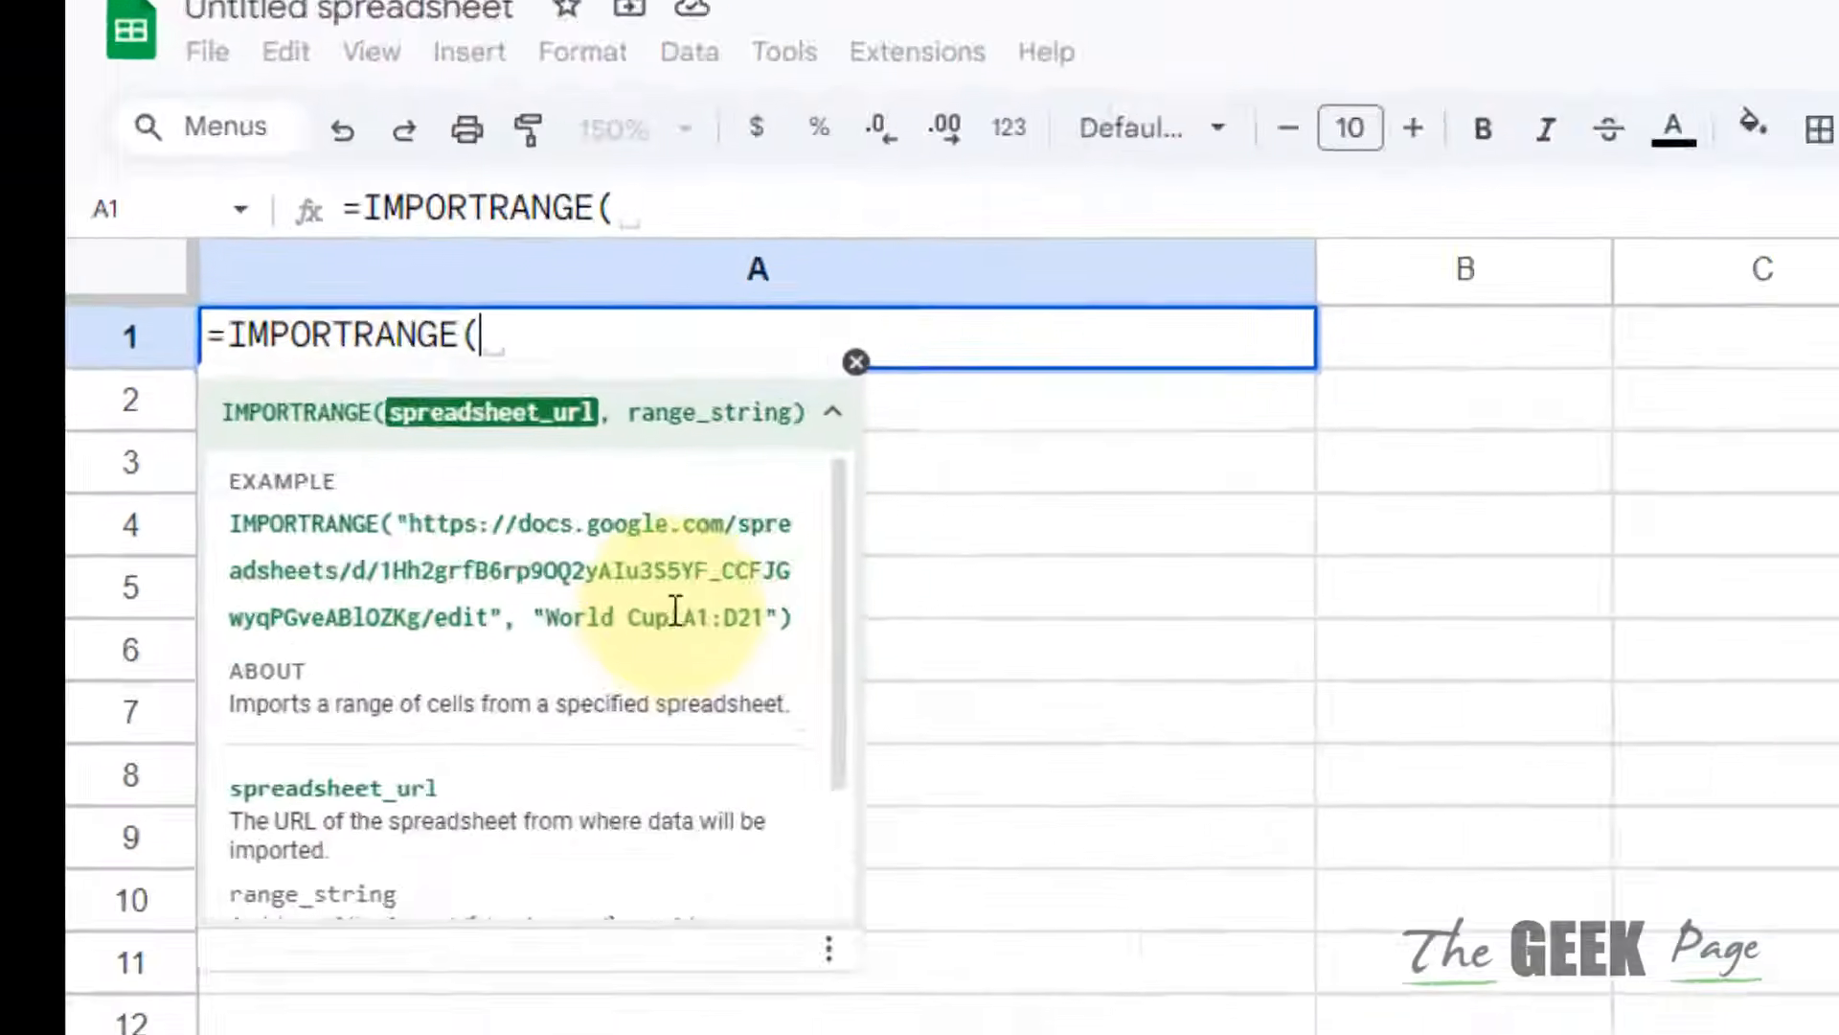
Step: Highlight the example's A1:D21 range, then select A1:B16 in Salary details
double_click(674, 617)
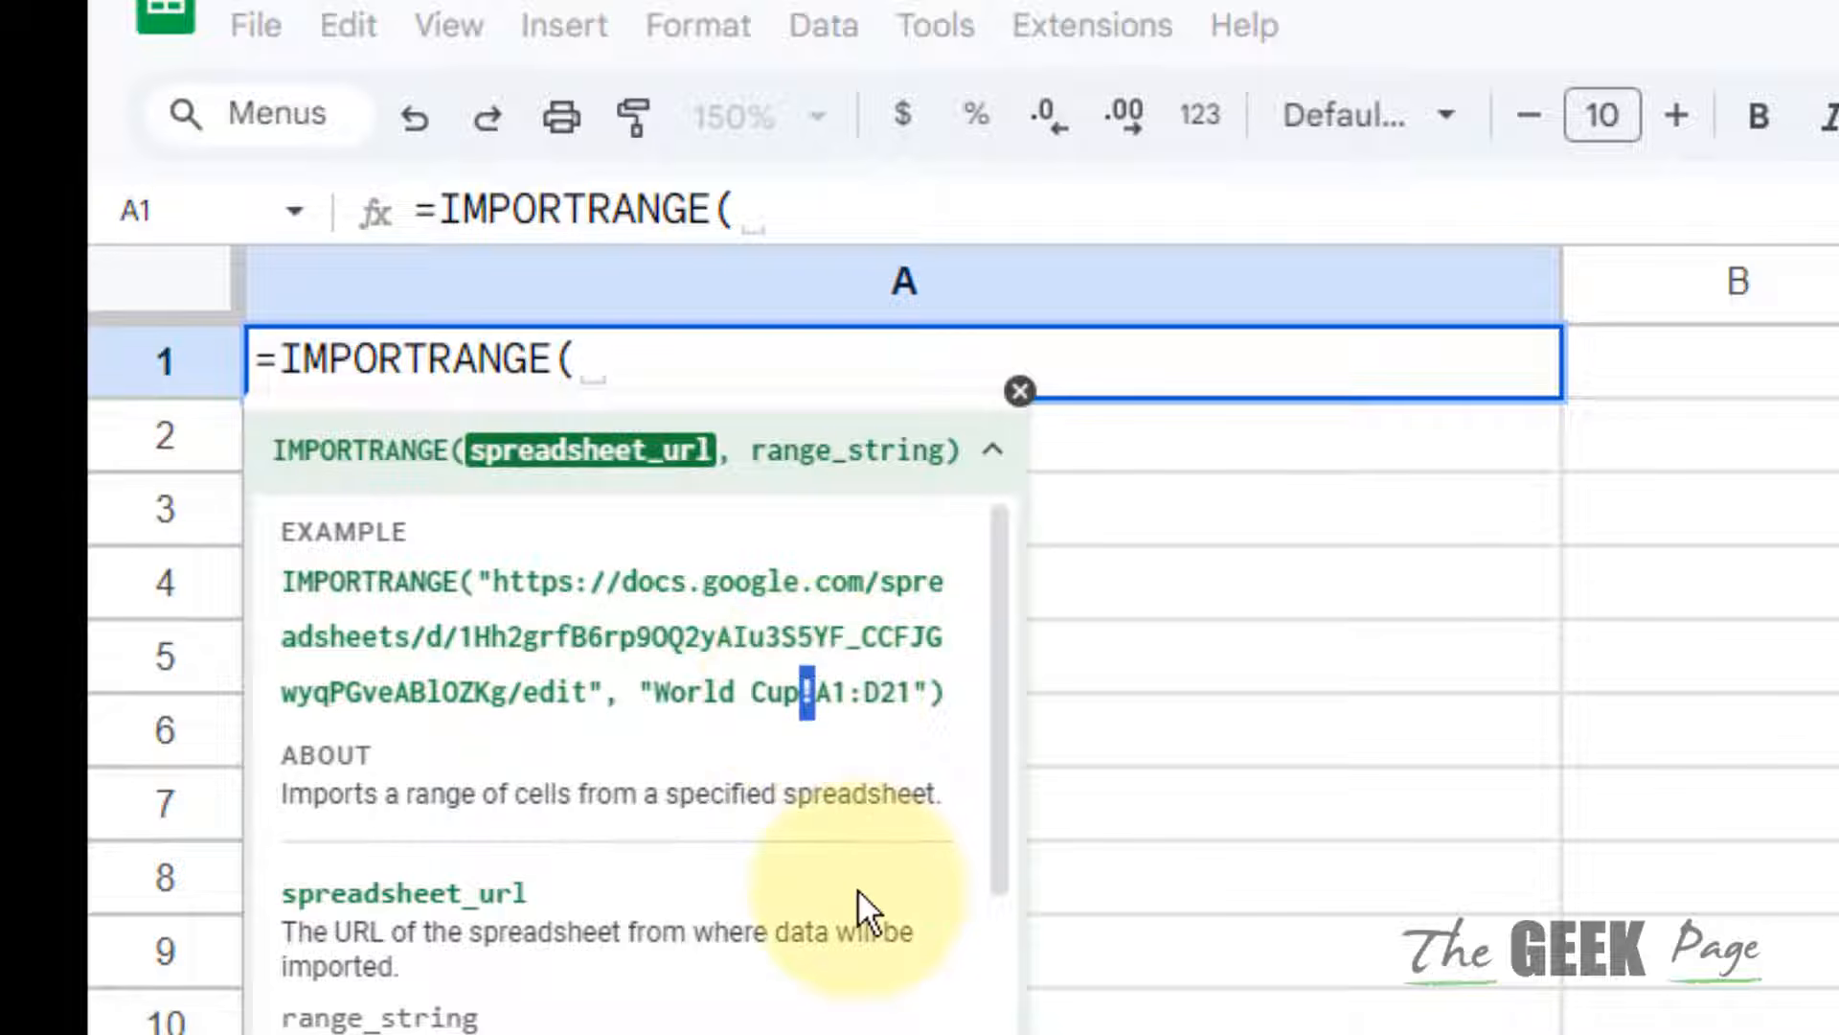
left_click(832, 696)
left_click_drag(817, 694, 915, 694)
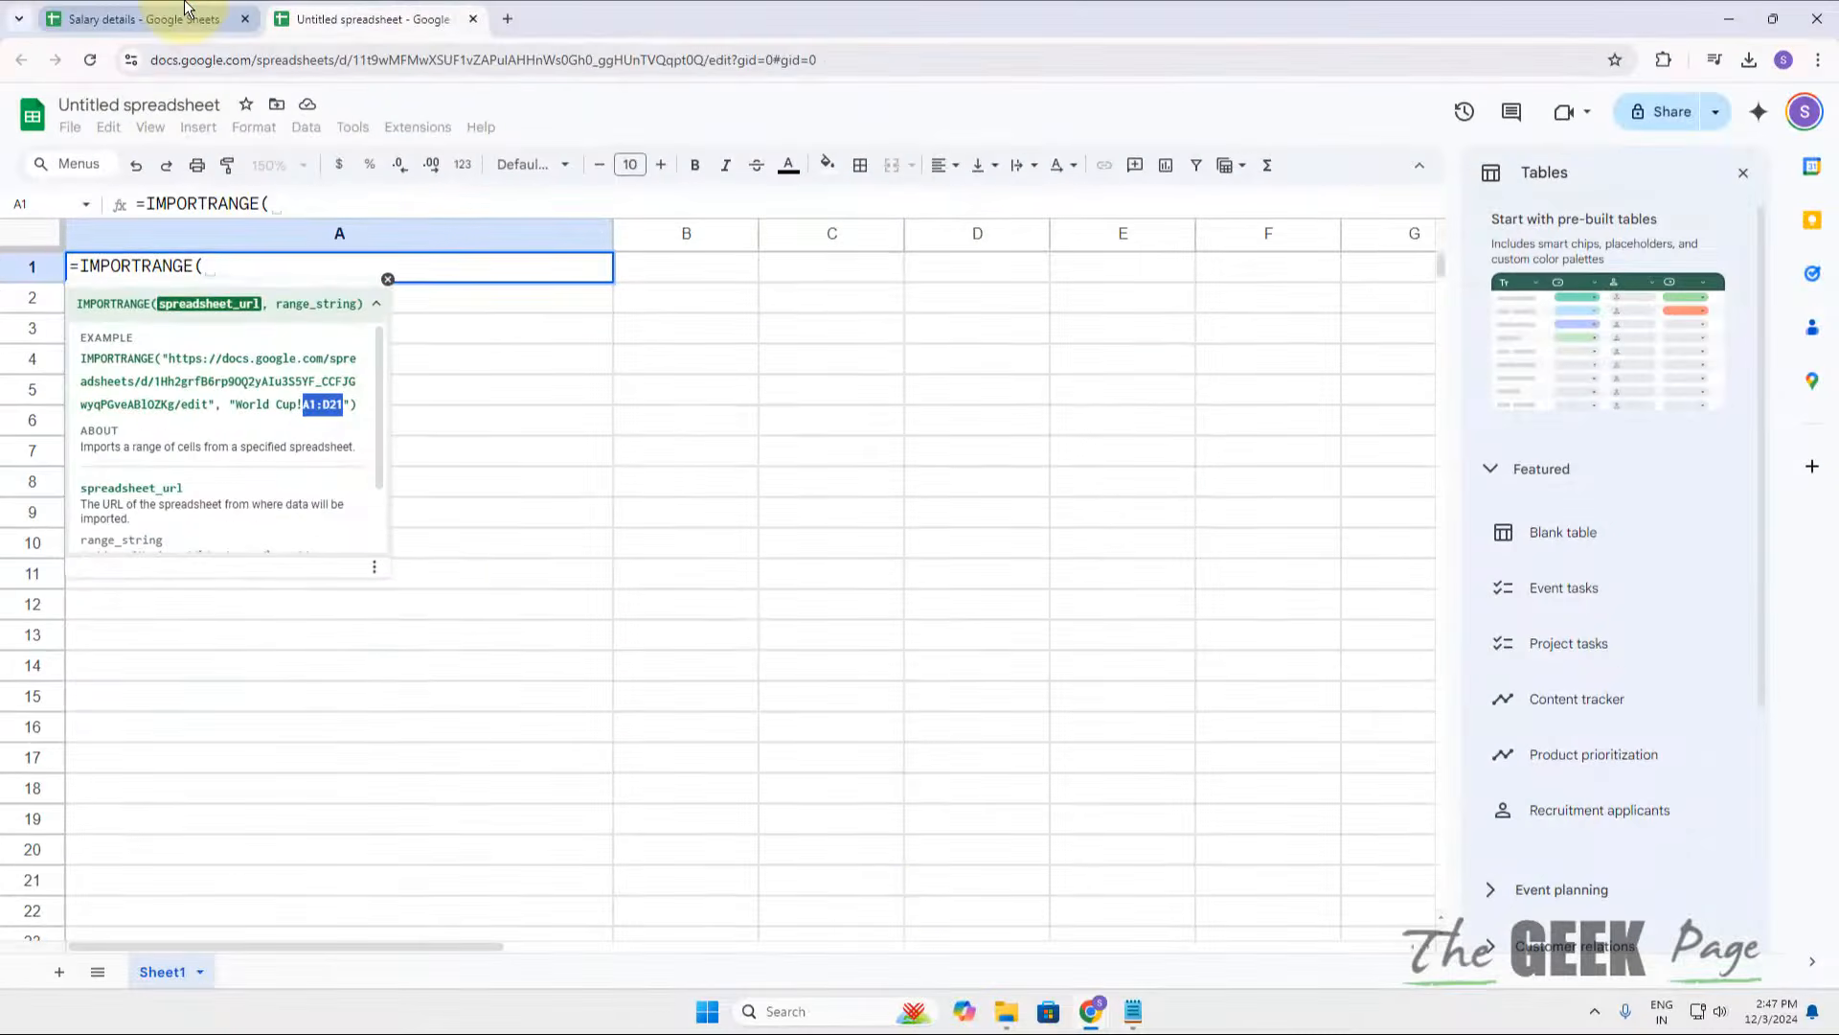
left_click(185, 17)
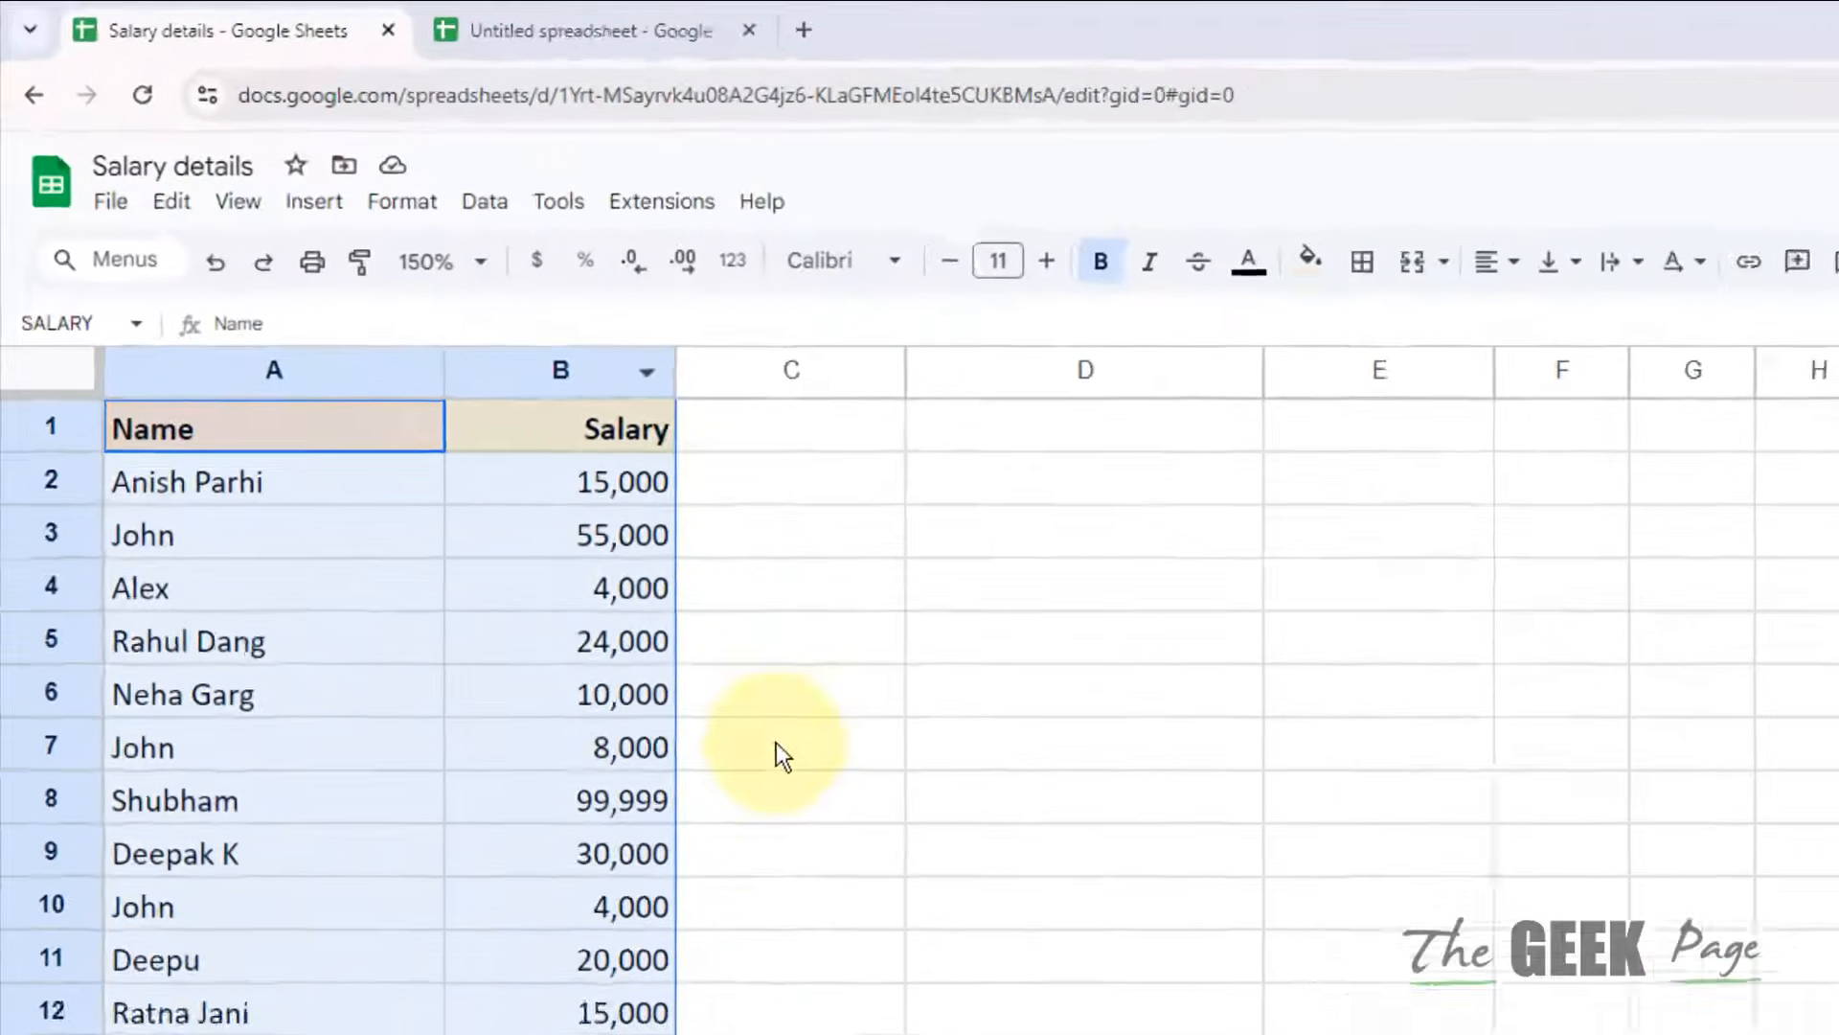
left_click(489, 476)
left_click_drag(144, 480, 477, 937)
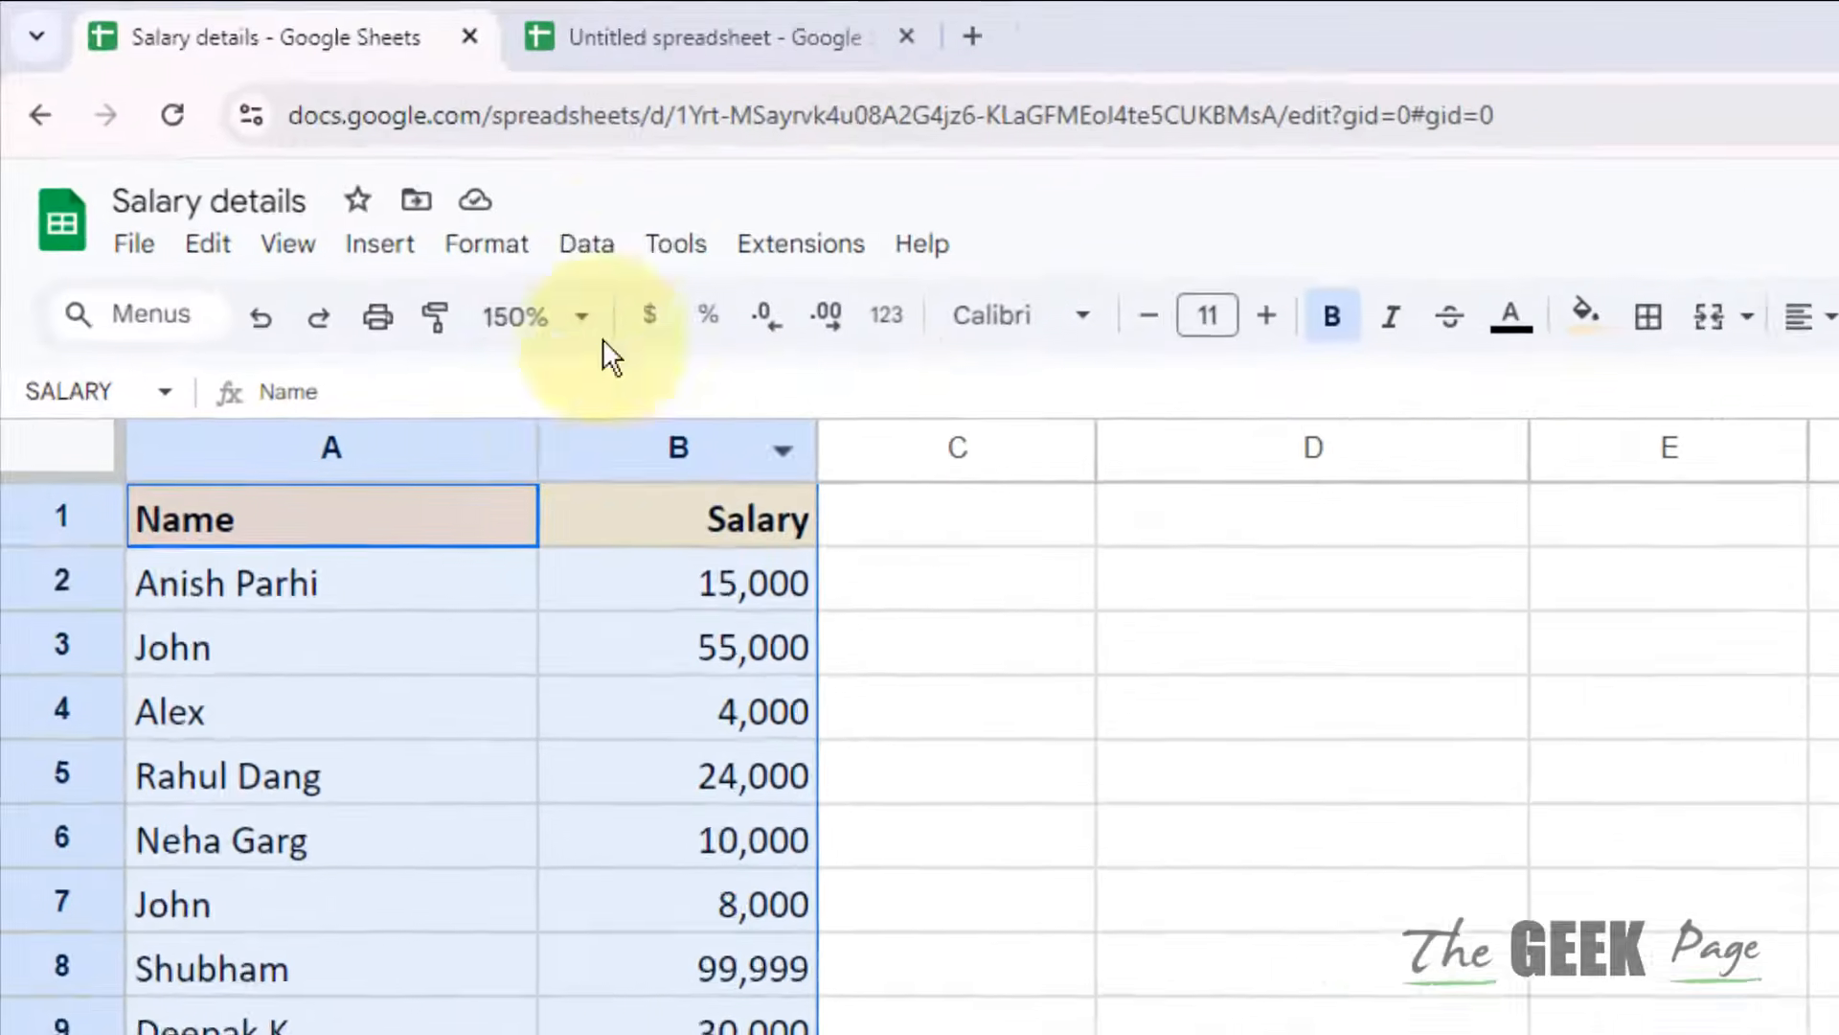
Step: Name the selected Sheet1!A1:B16 range 'details' through Data > Named ranges
left_click(375, 158)
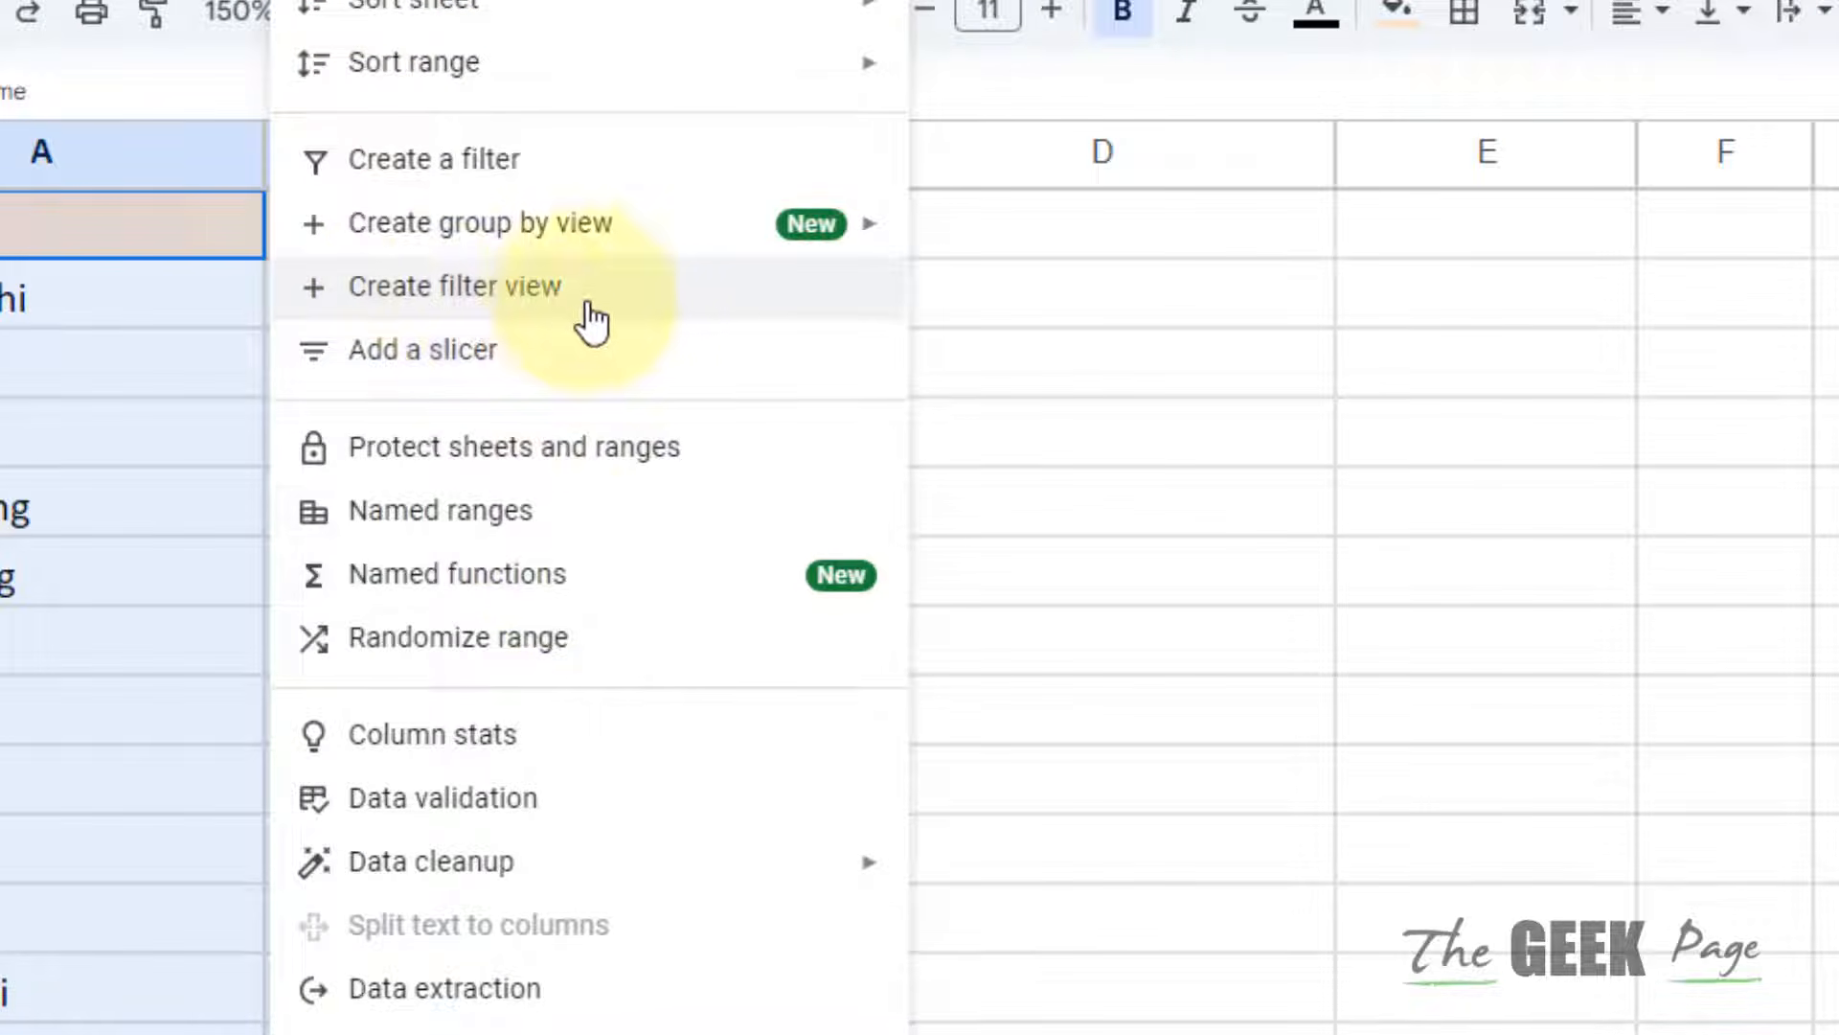
left_click(493, 532)
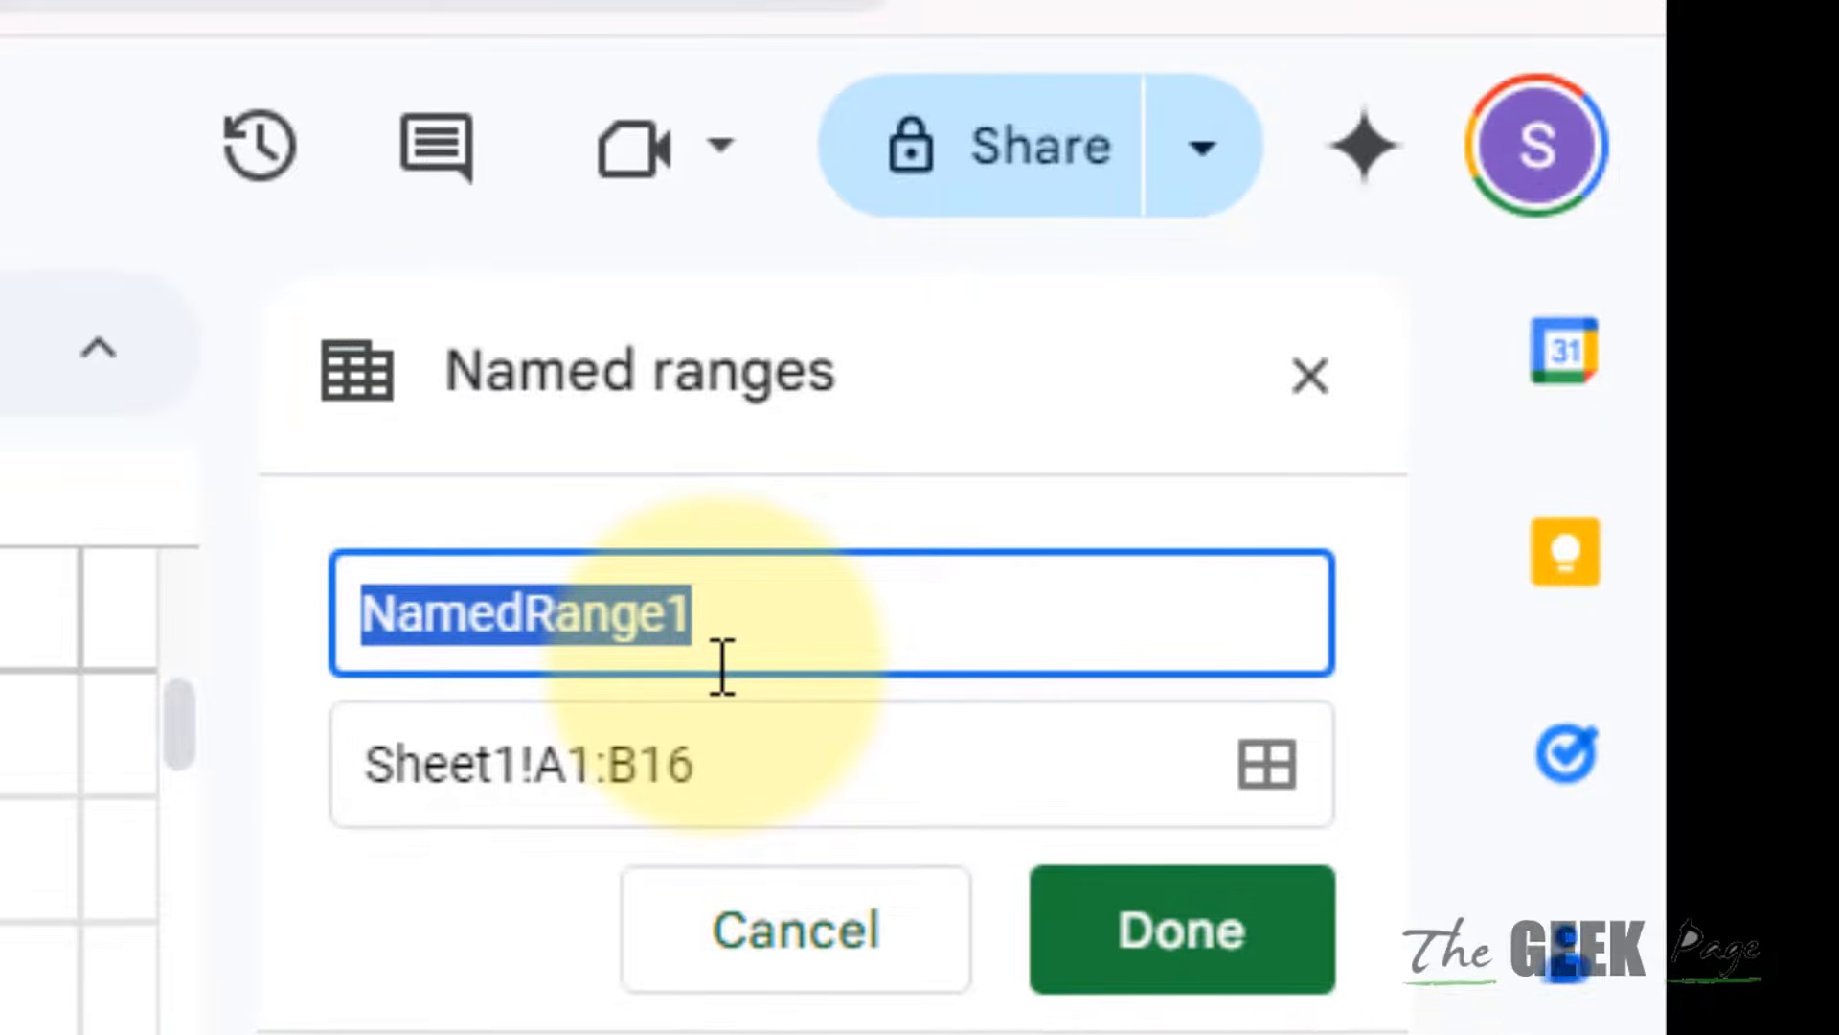
type("Saka")
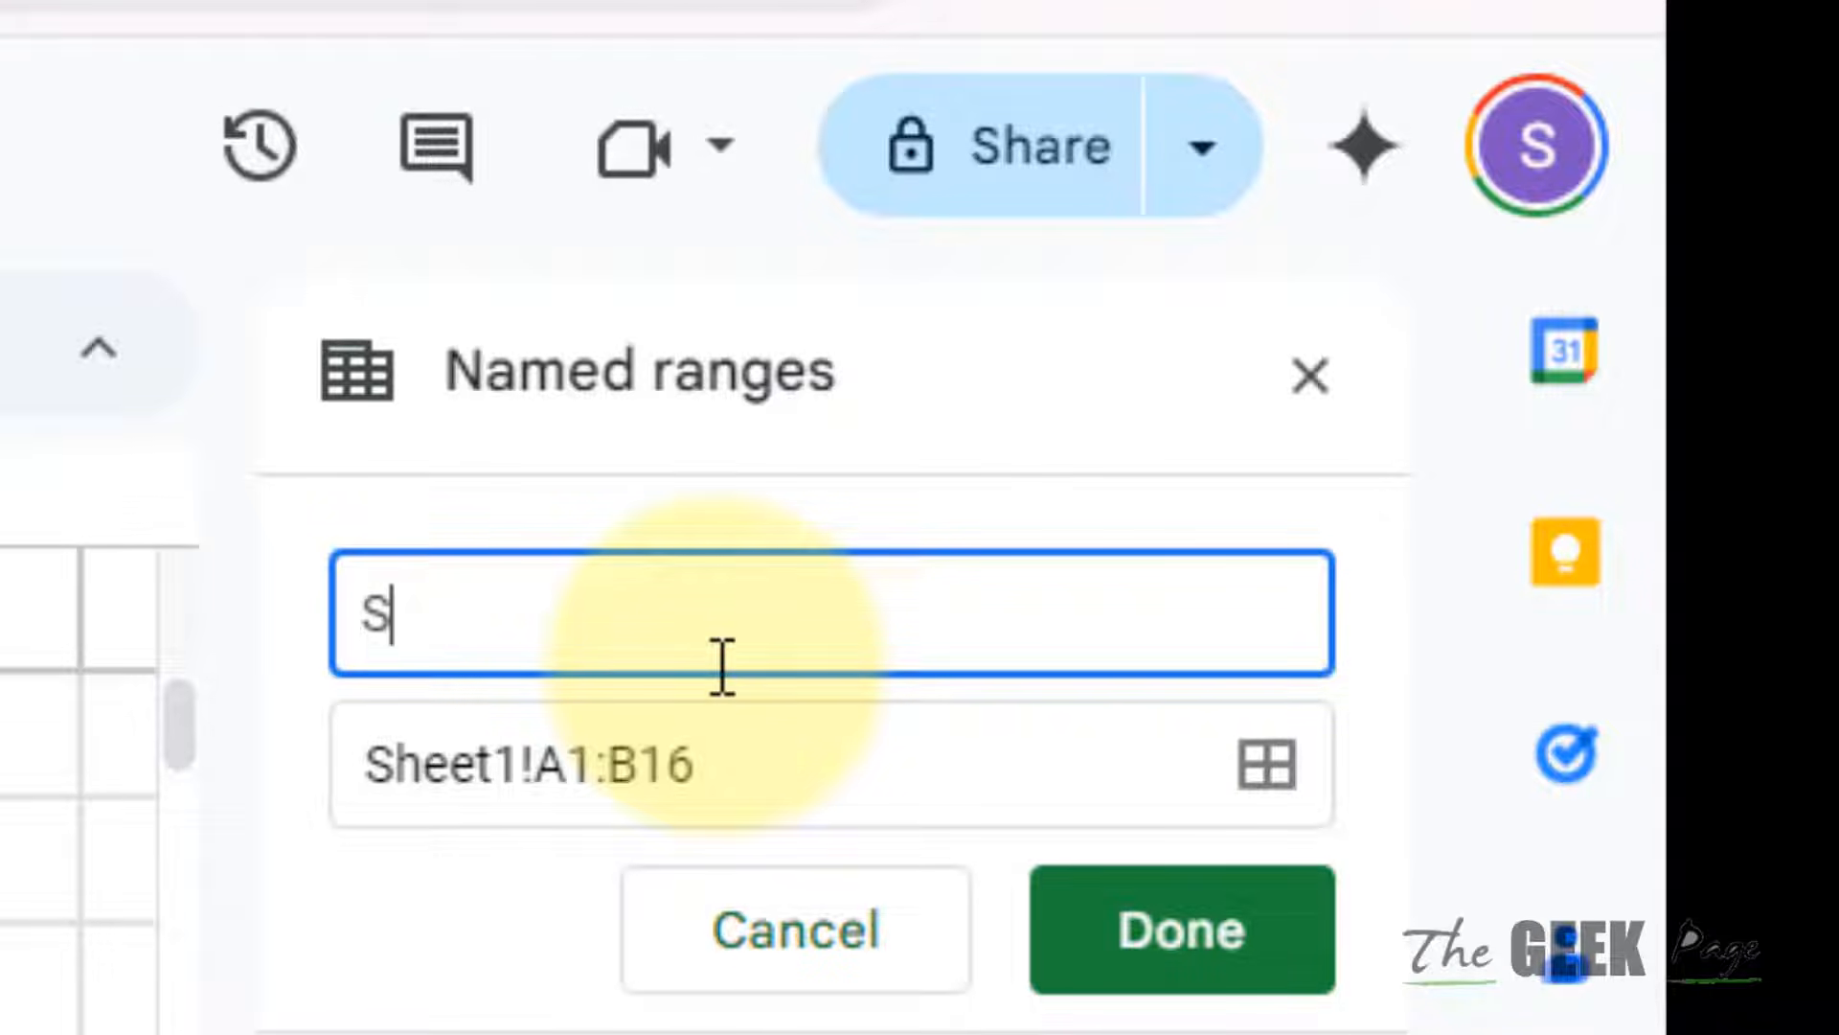
key("BackSpace")
type("detai")
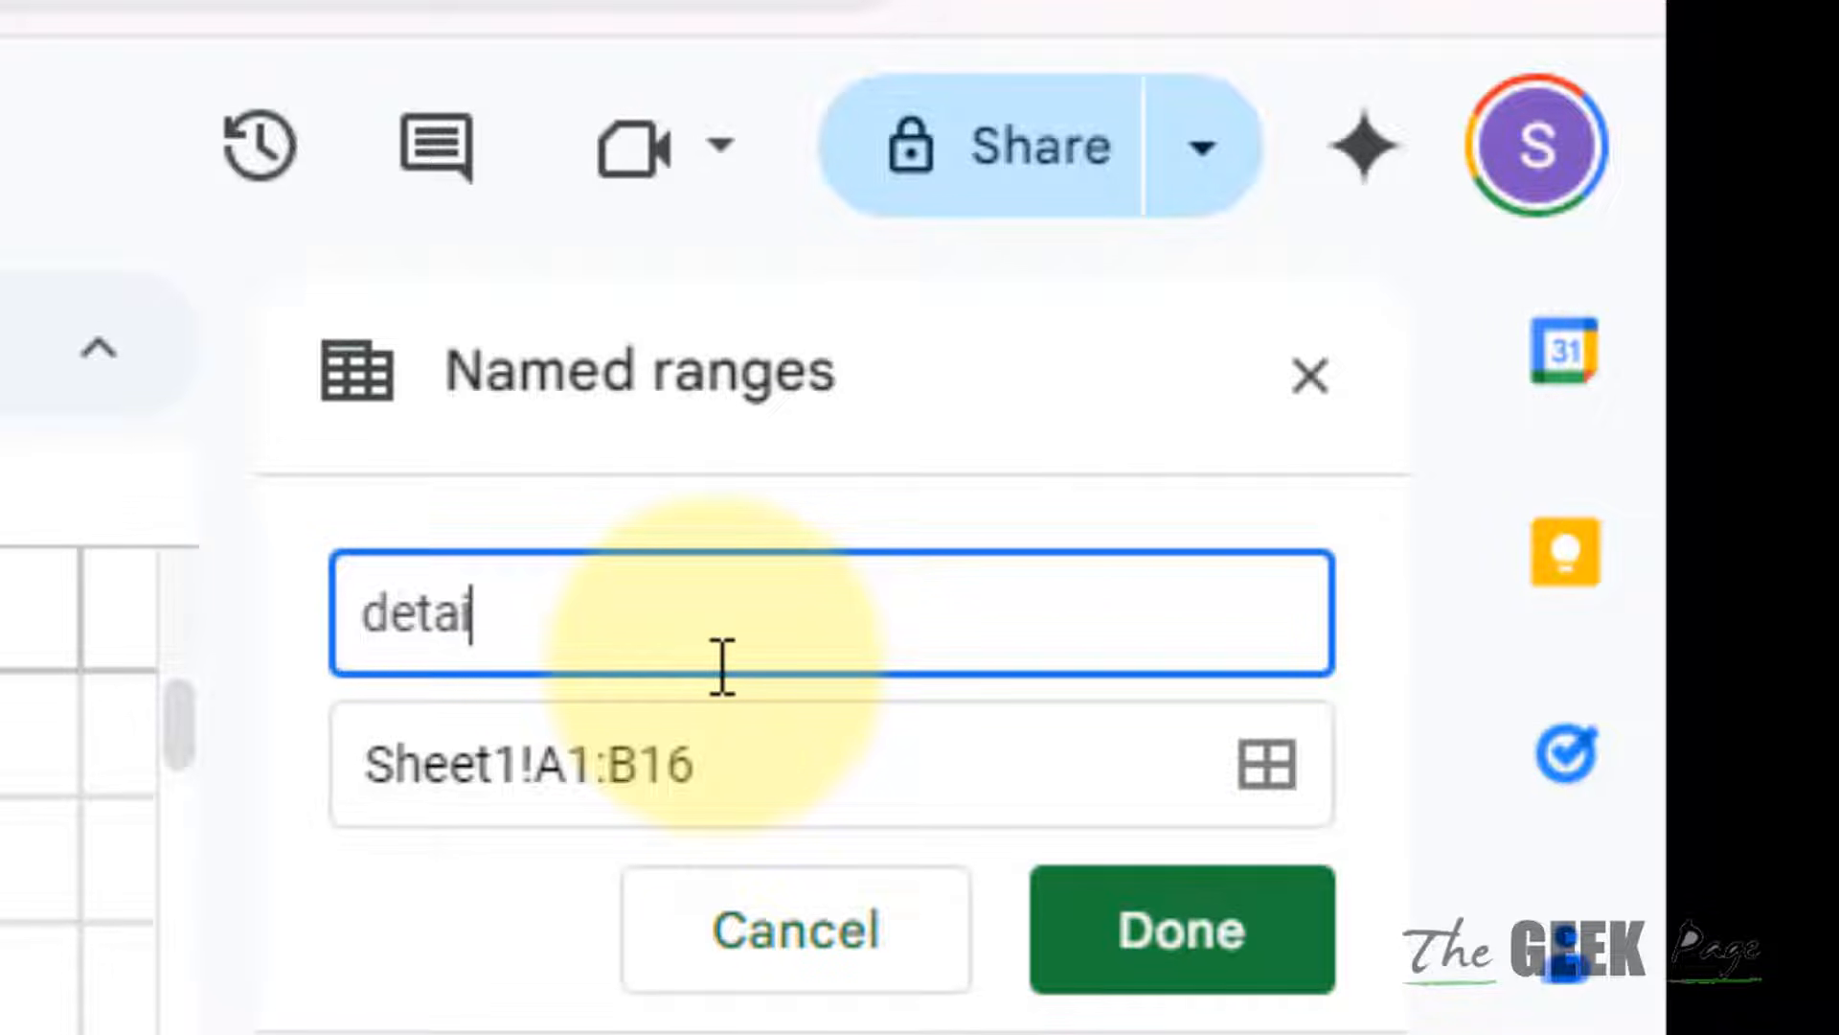
type("ls")
left_click(1272, 977)
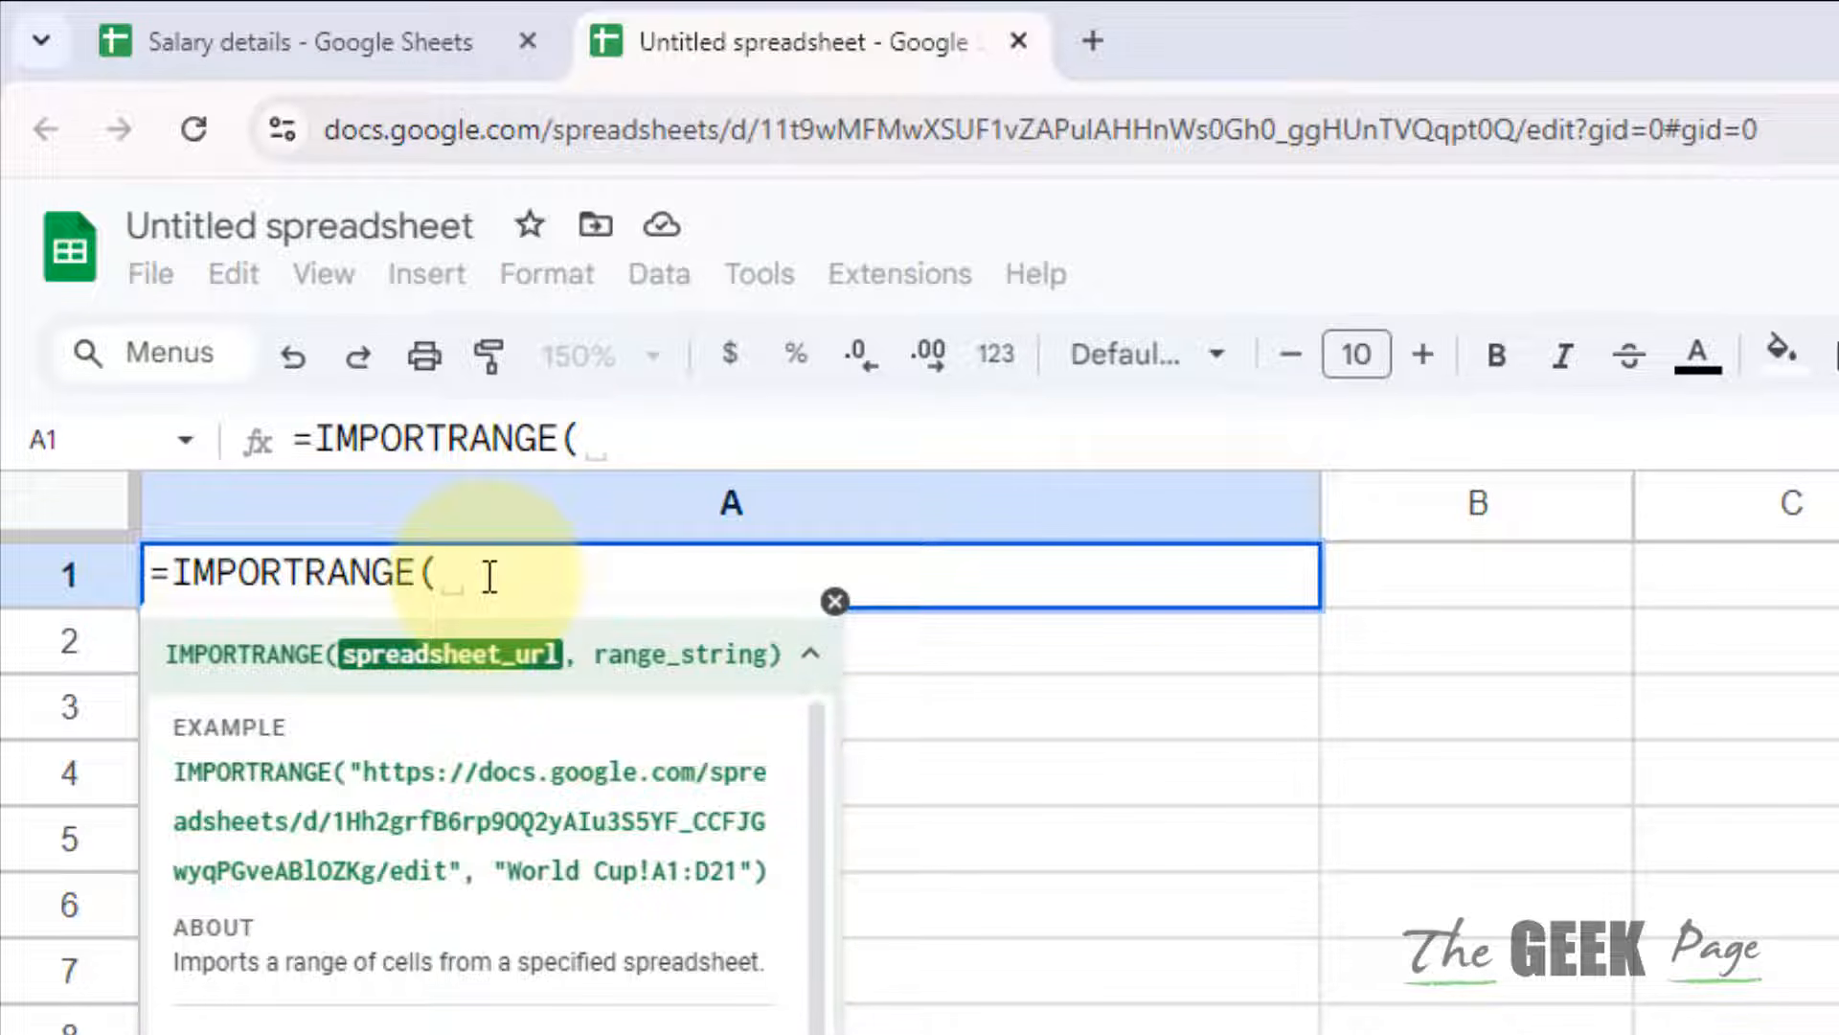
Step: Add opening quotes to A1's formula and copy the full Salary details web address
type("\"\"")
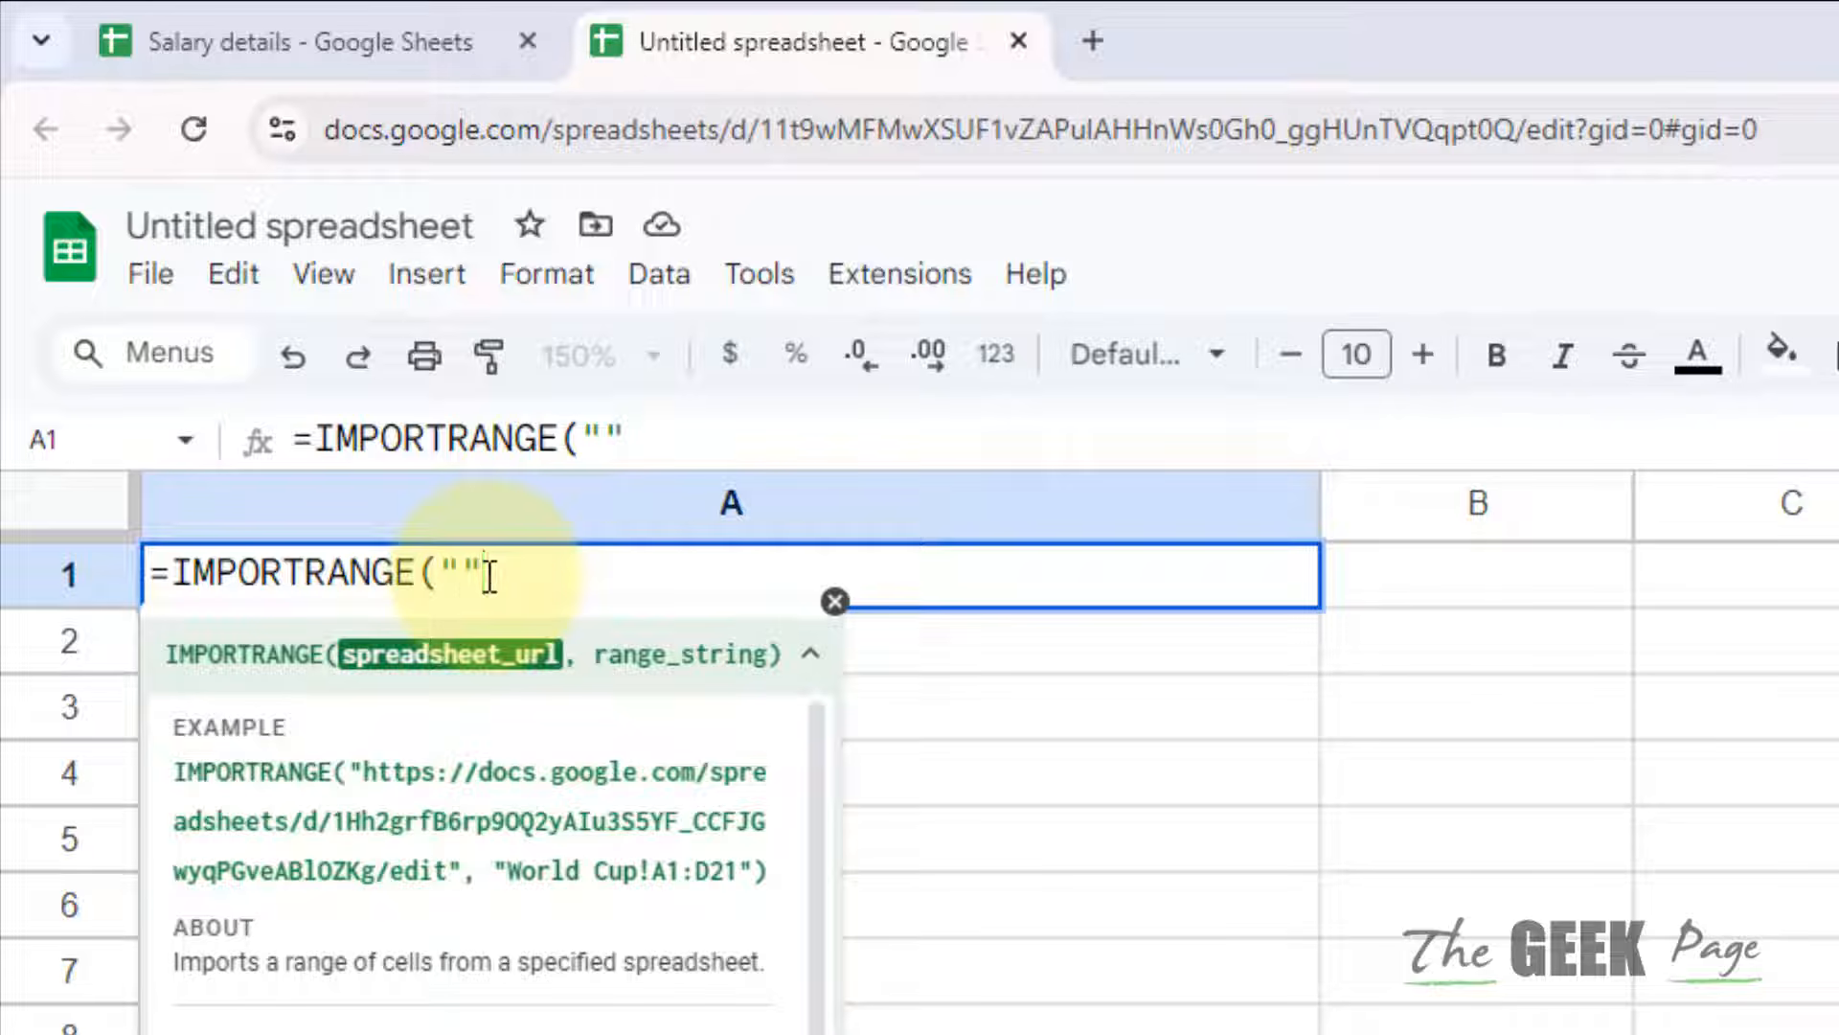
left_click(316, 15)
left_click(728, 129)
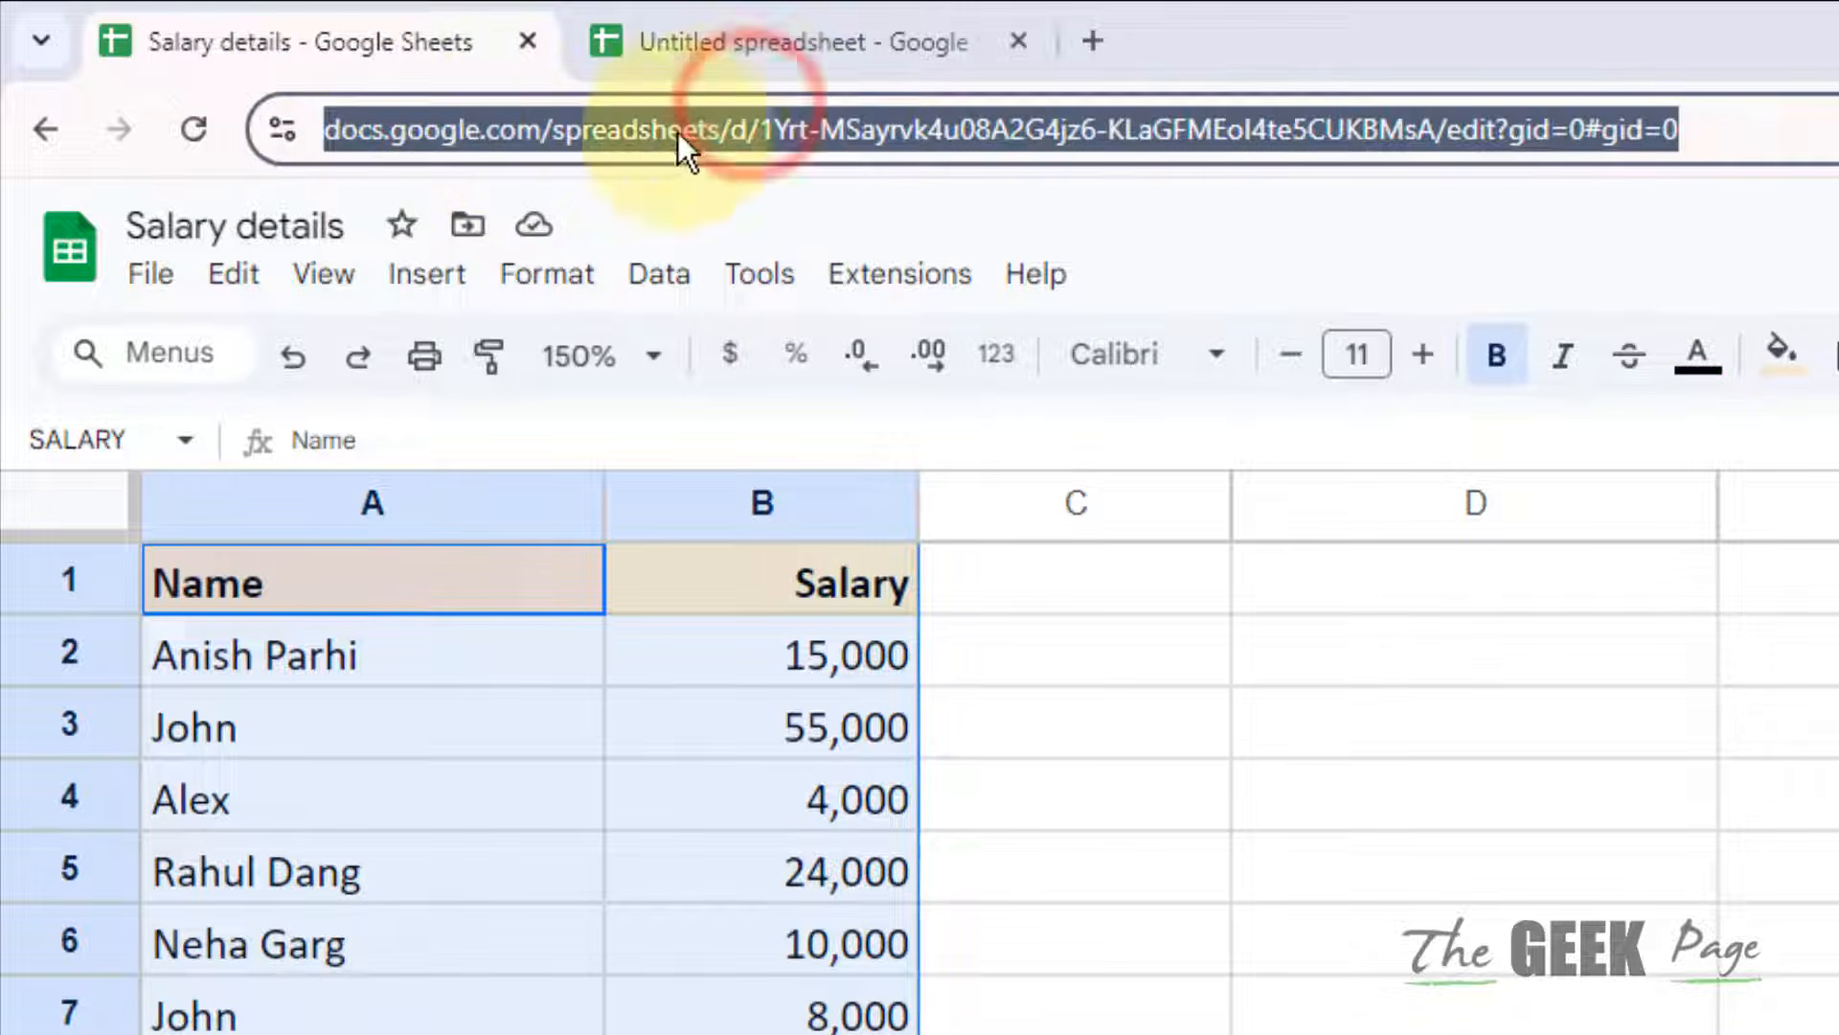
right_click(514, 129)
left_click(649, 512)
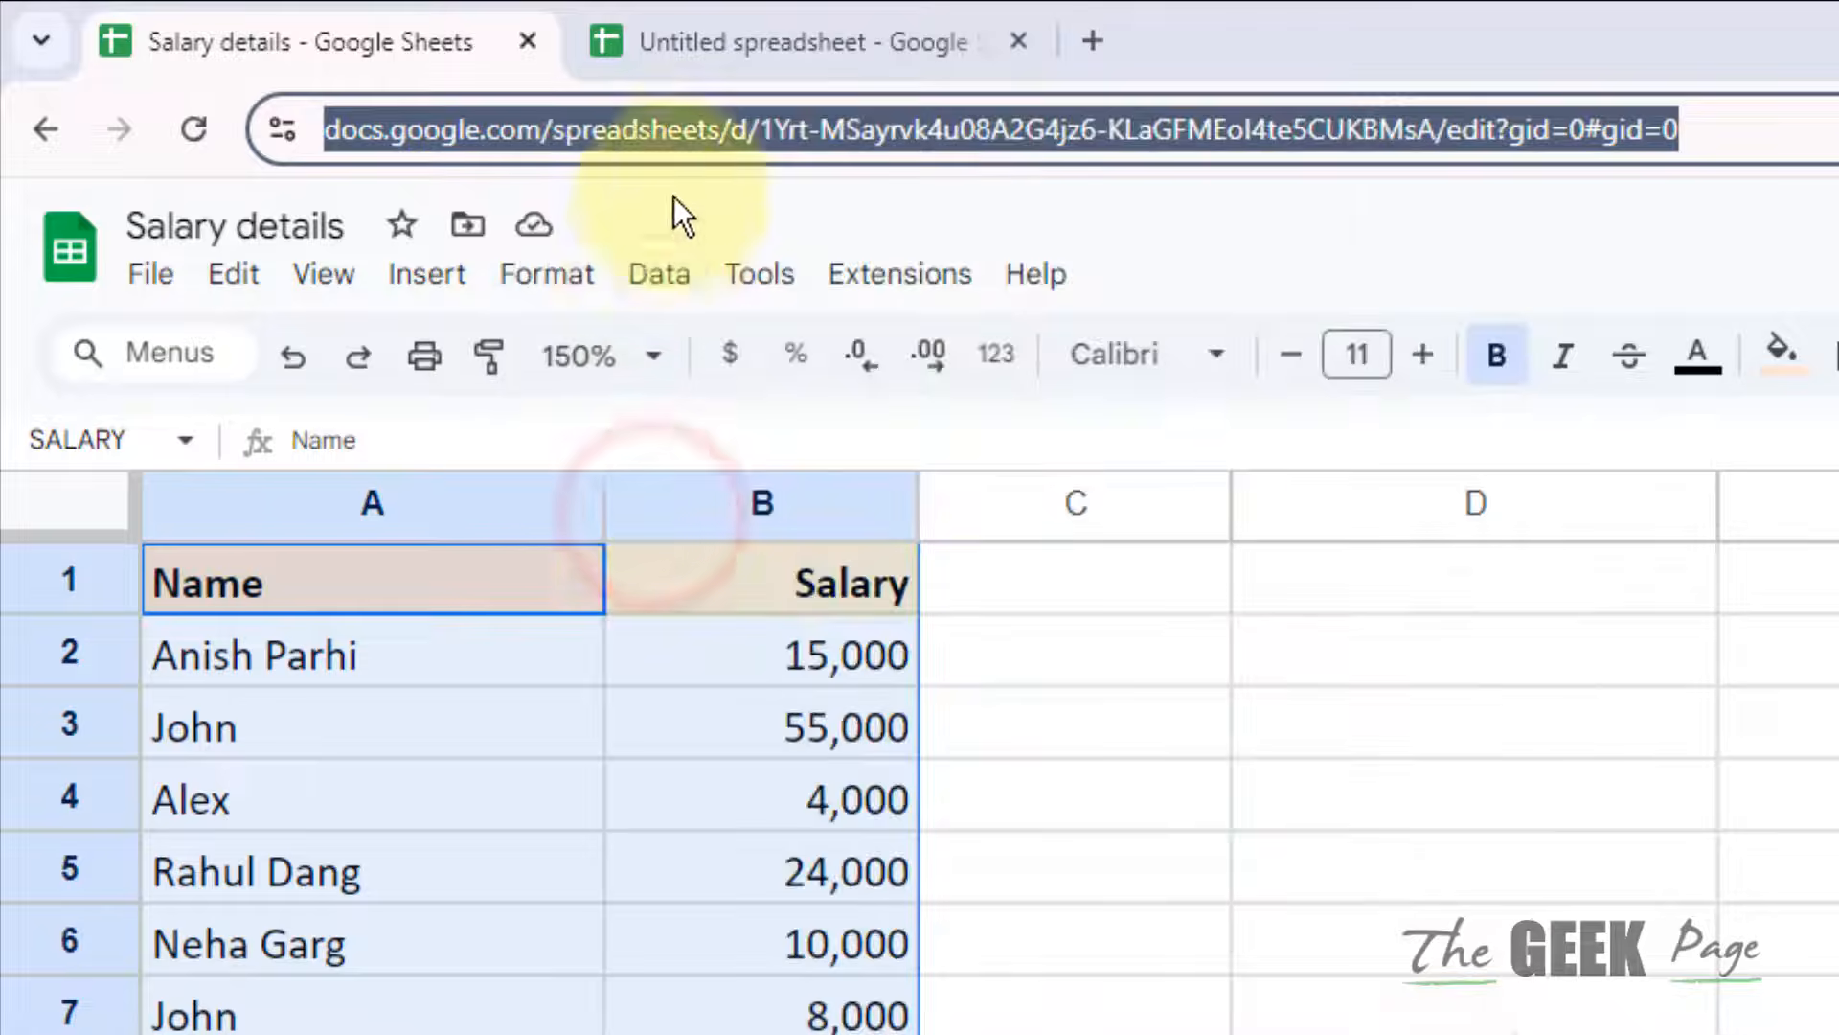
Step: Copy only the spreadsheet ID from the Salary details address and return to Untitled
left_click(733, 132)
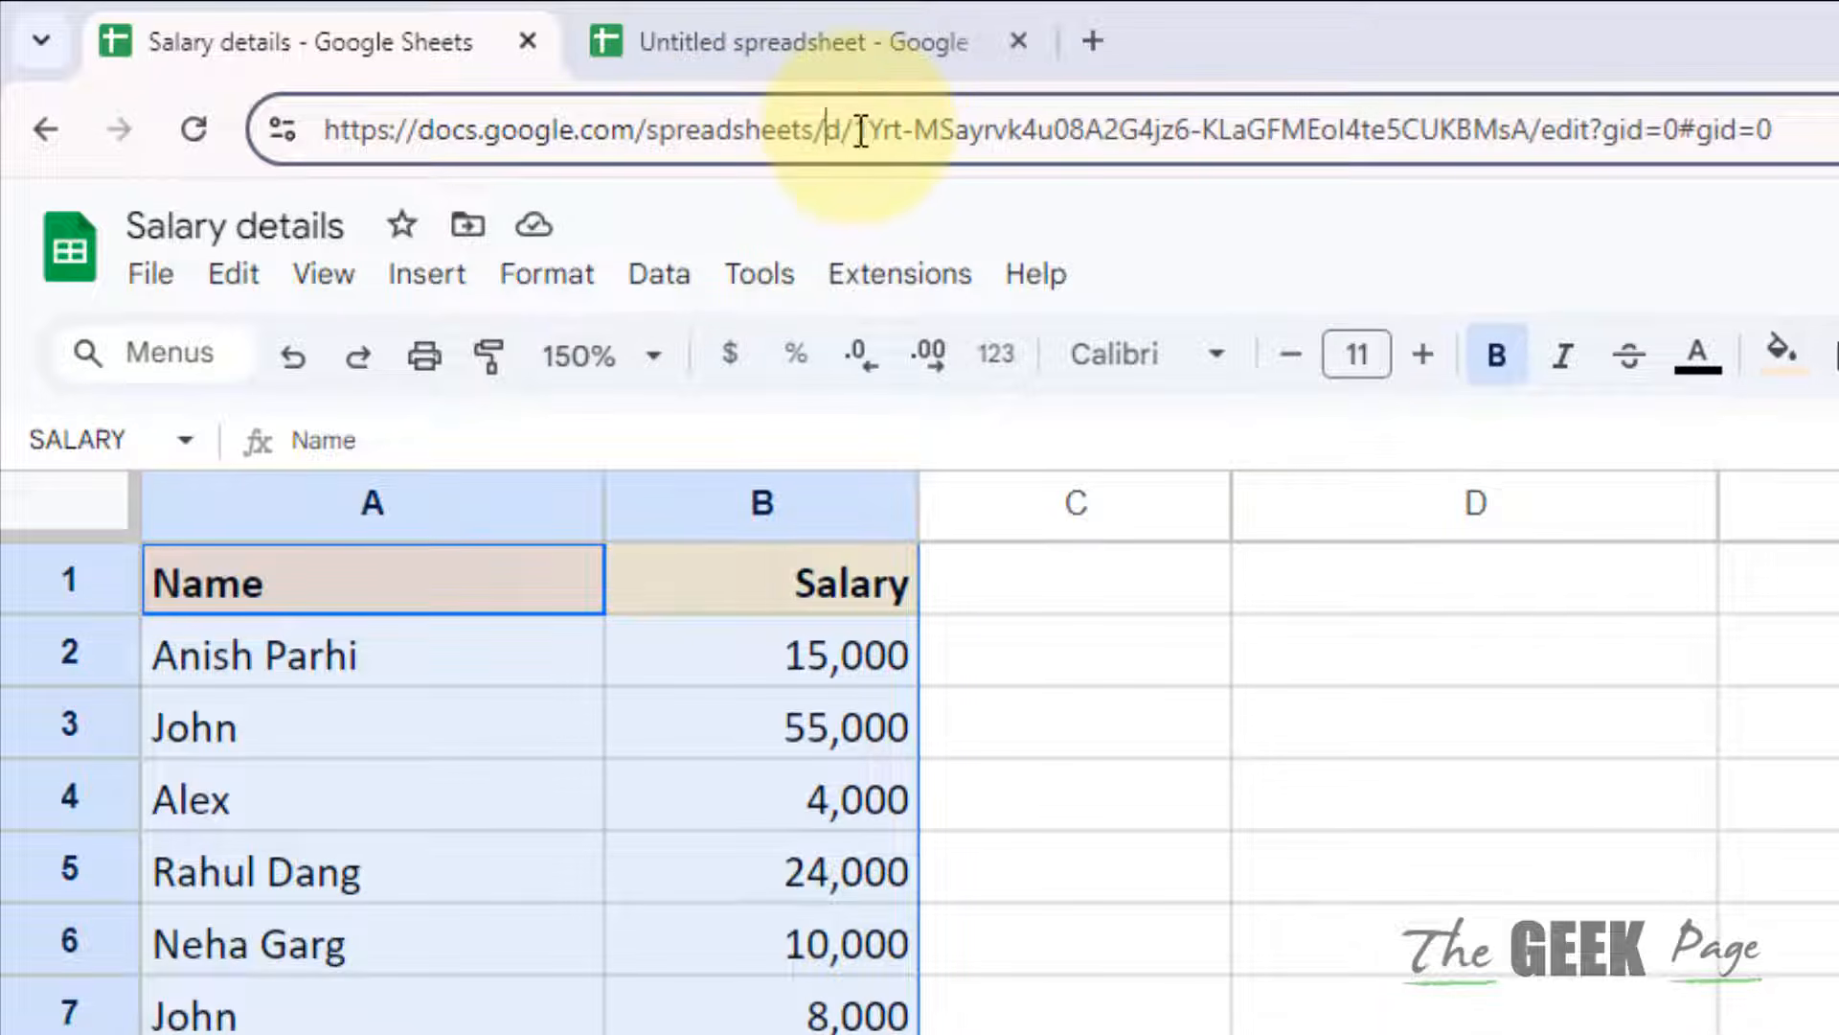
left_click_drag(858, 131, 1531, 131)
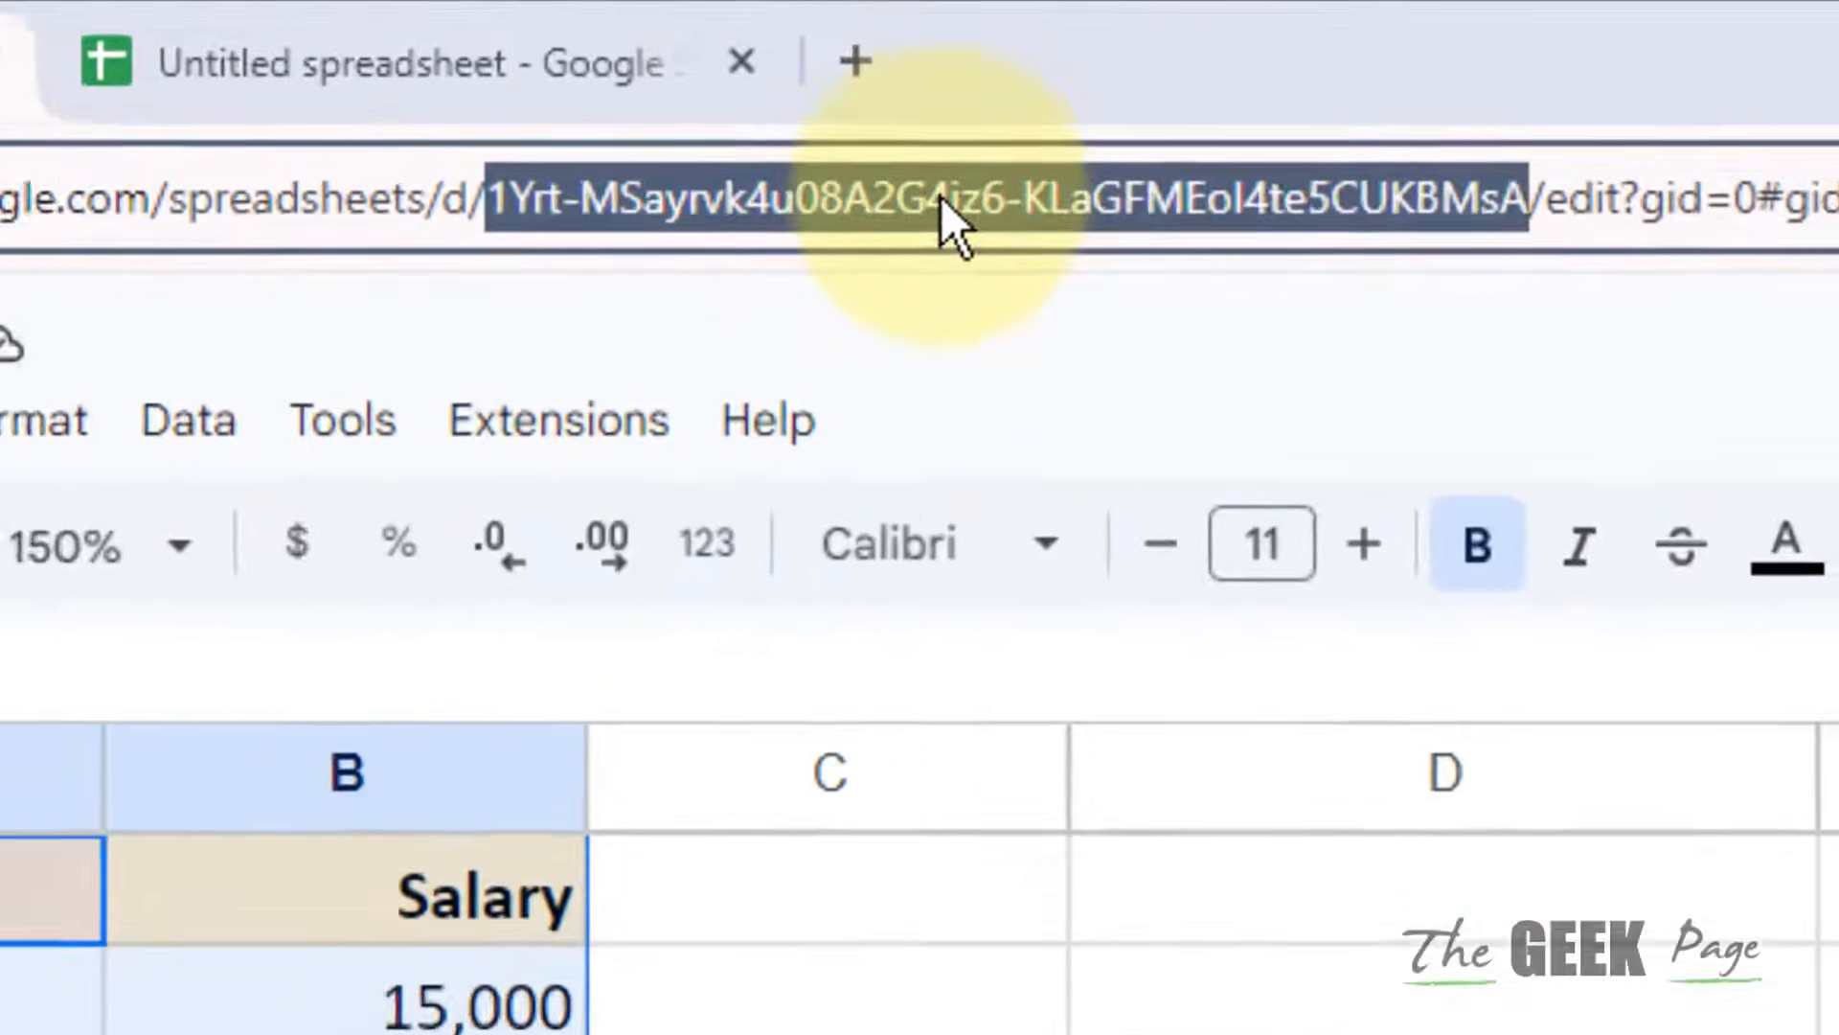
right_click(1146, 134)
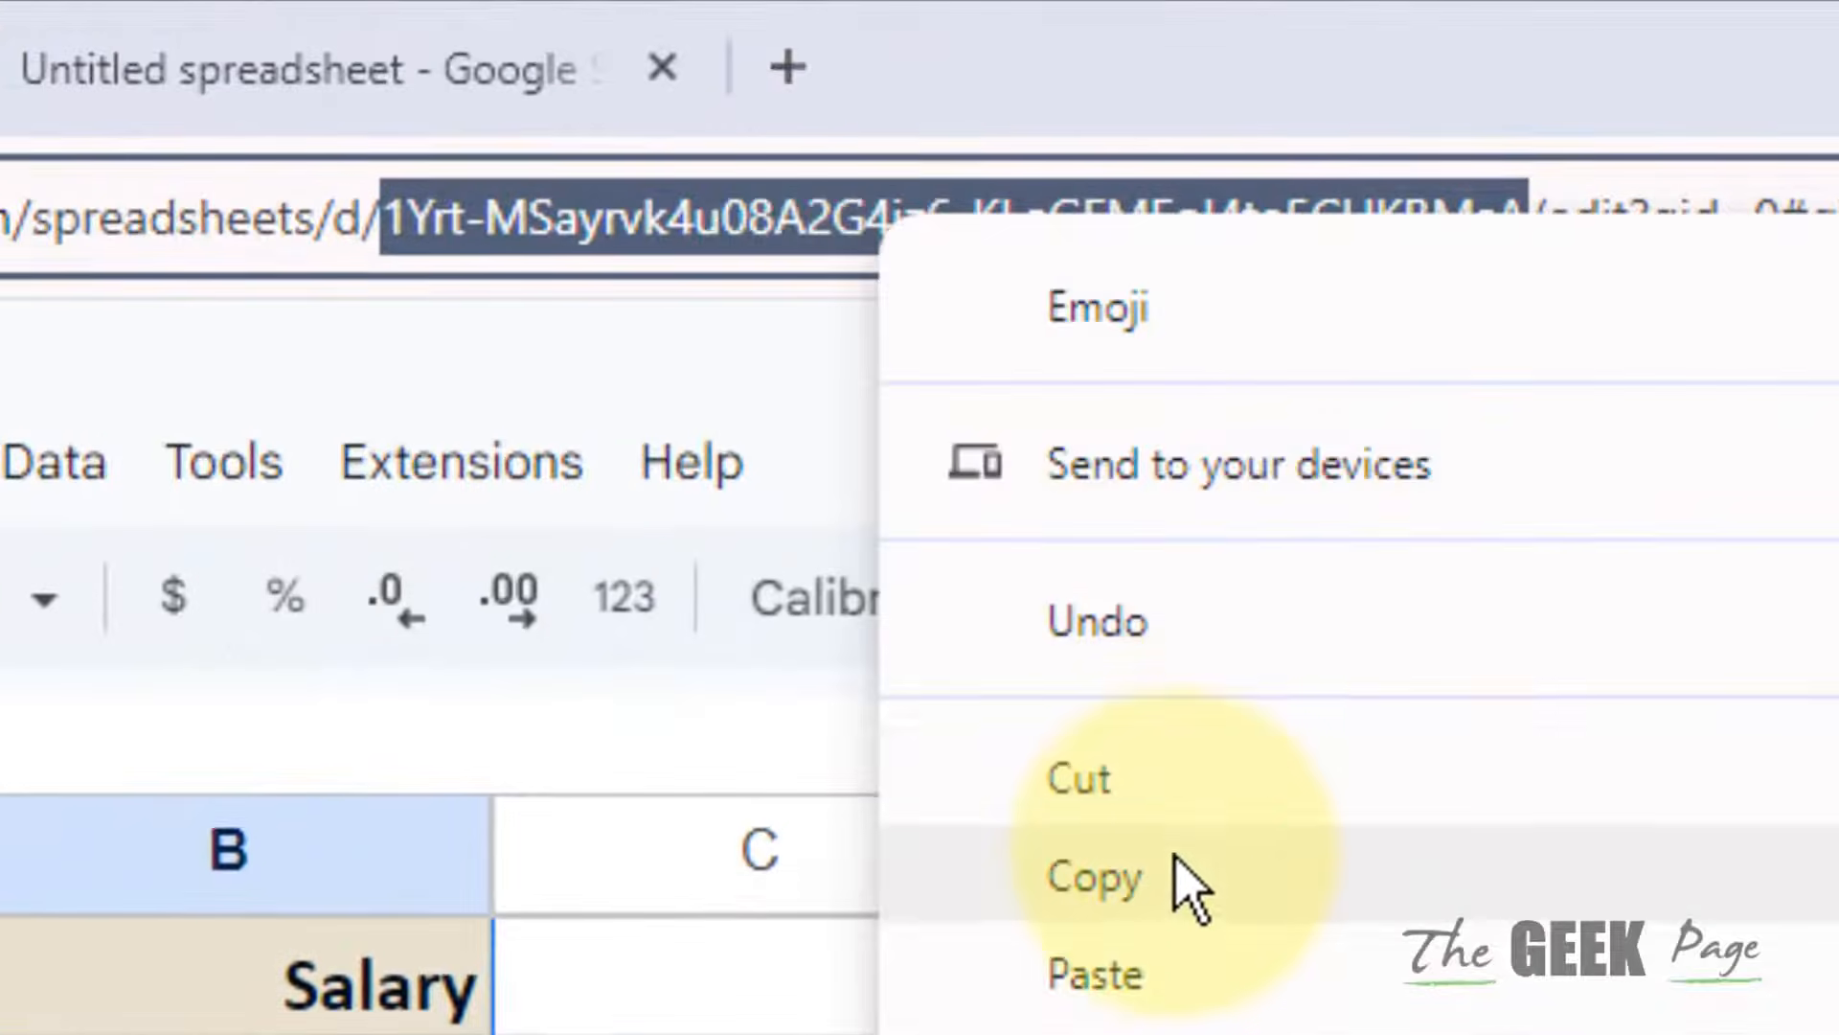
left_click(1174, 855)
left_click(228, 8)
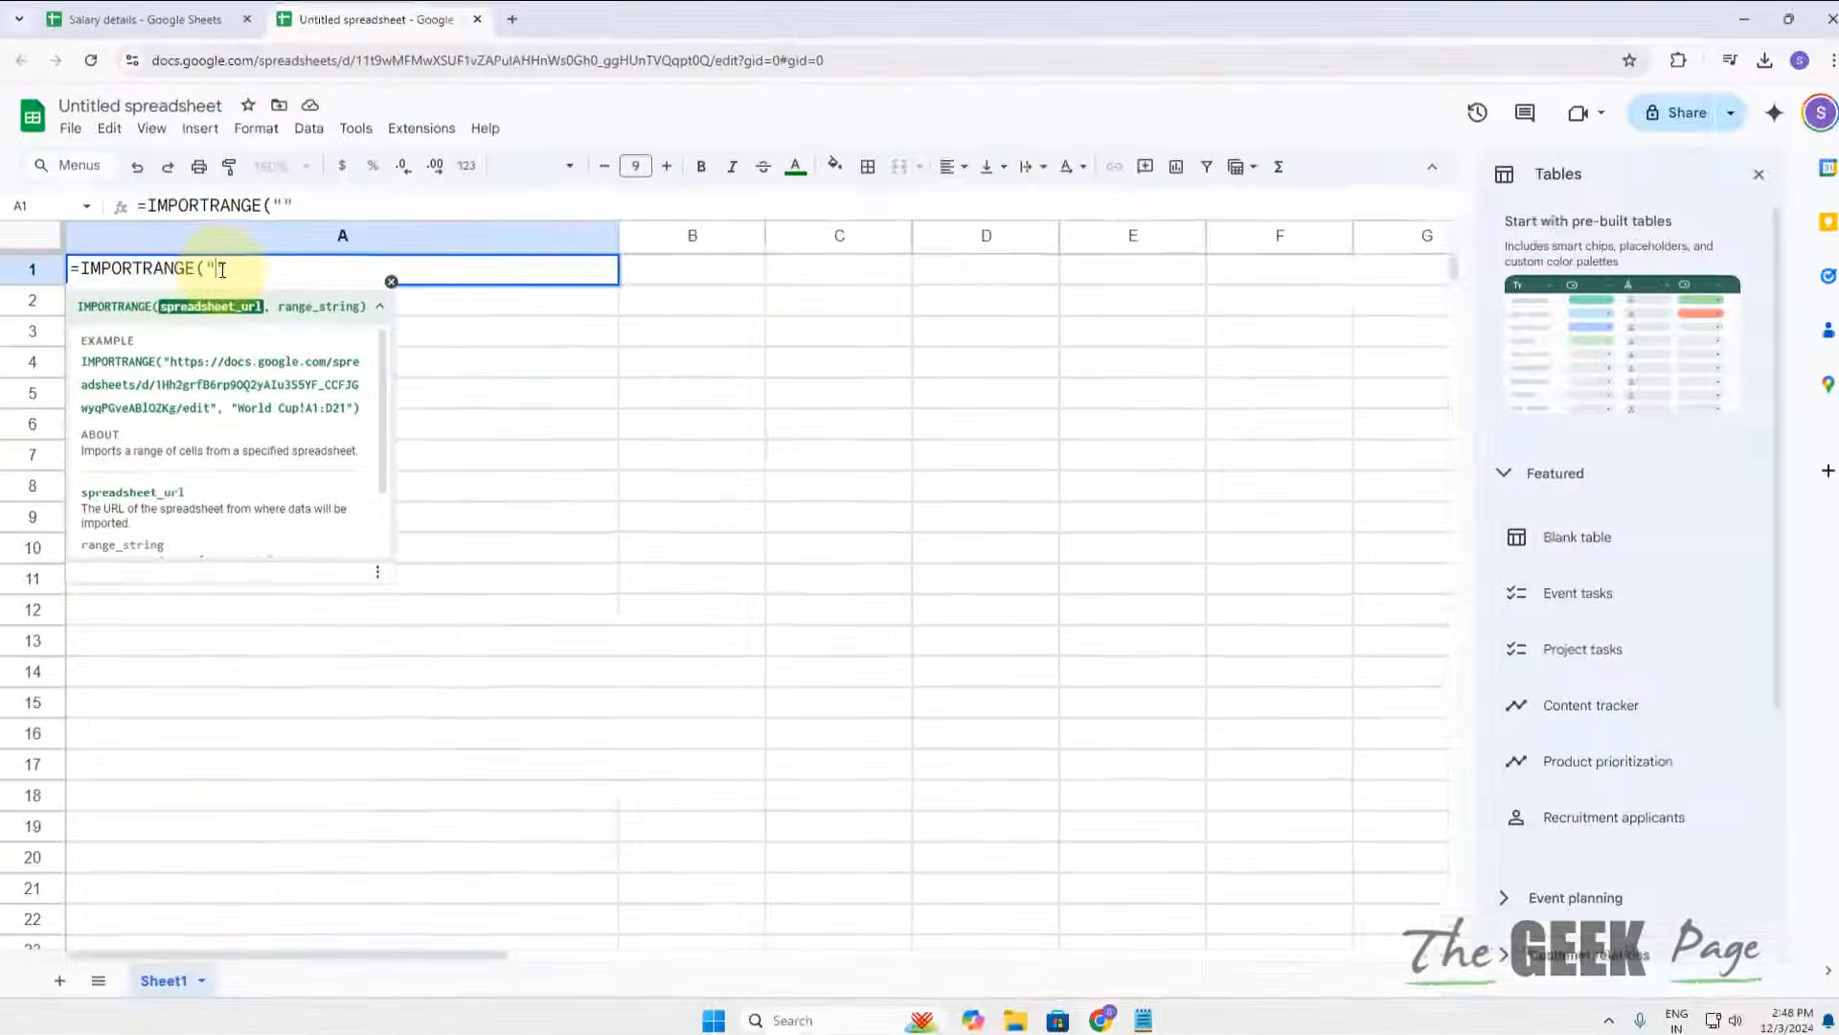
Step: Paste the spreadsheet ID and add ,"details") to finish and commit A1's IMPORTRANGE formula
key("ctrl+v")
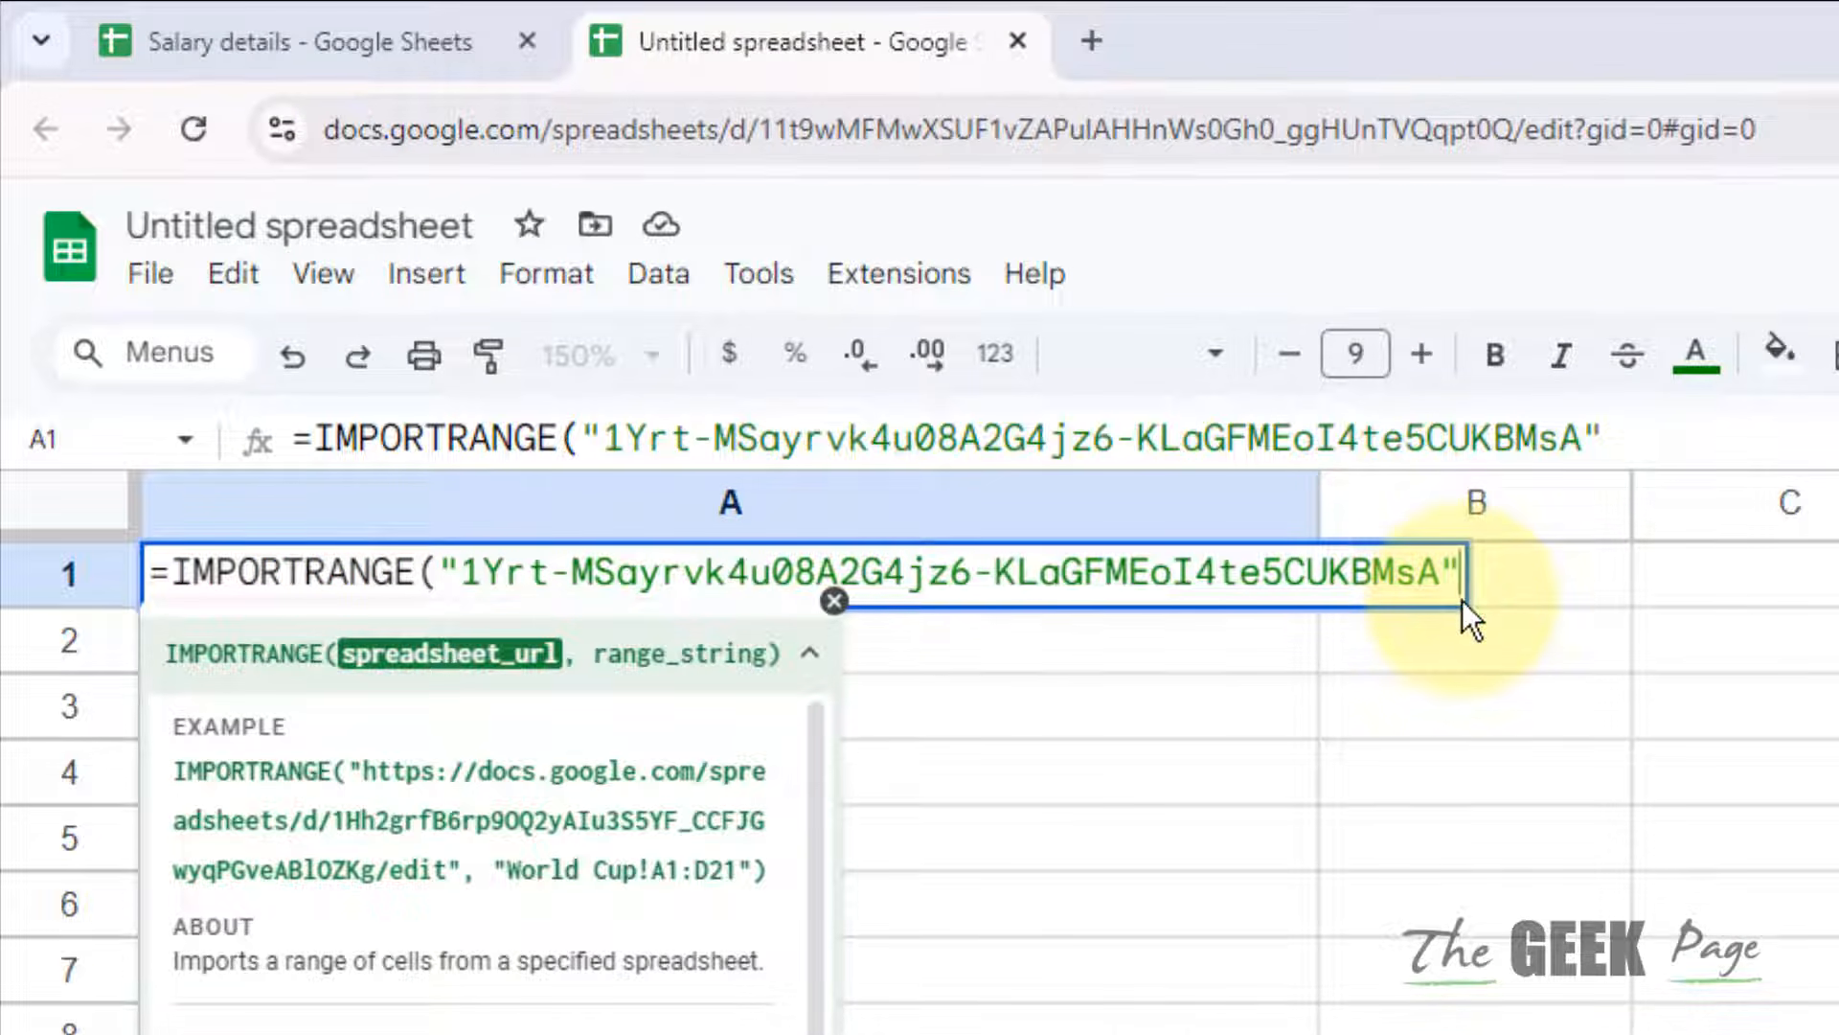
type(",\"\"")
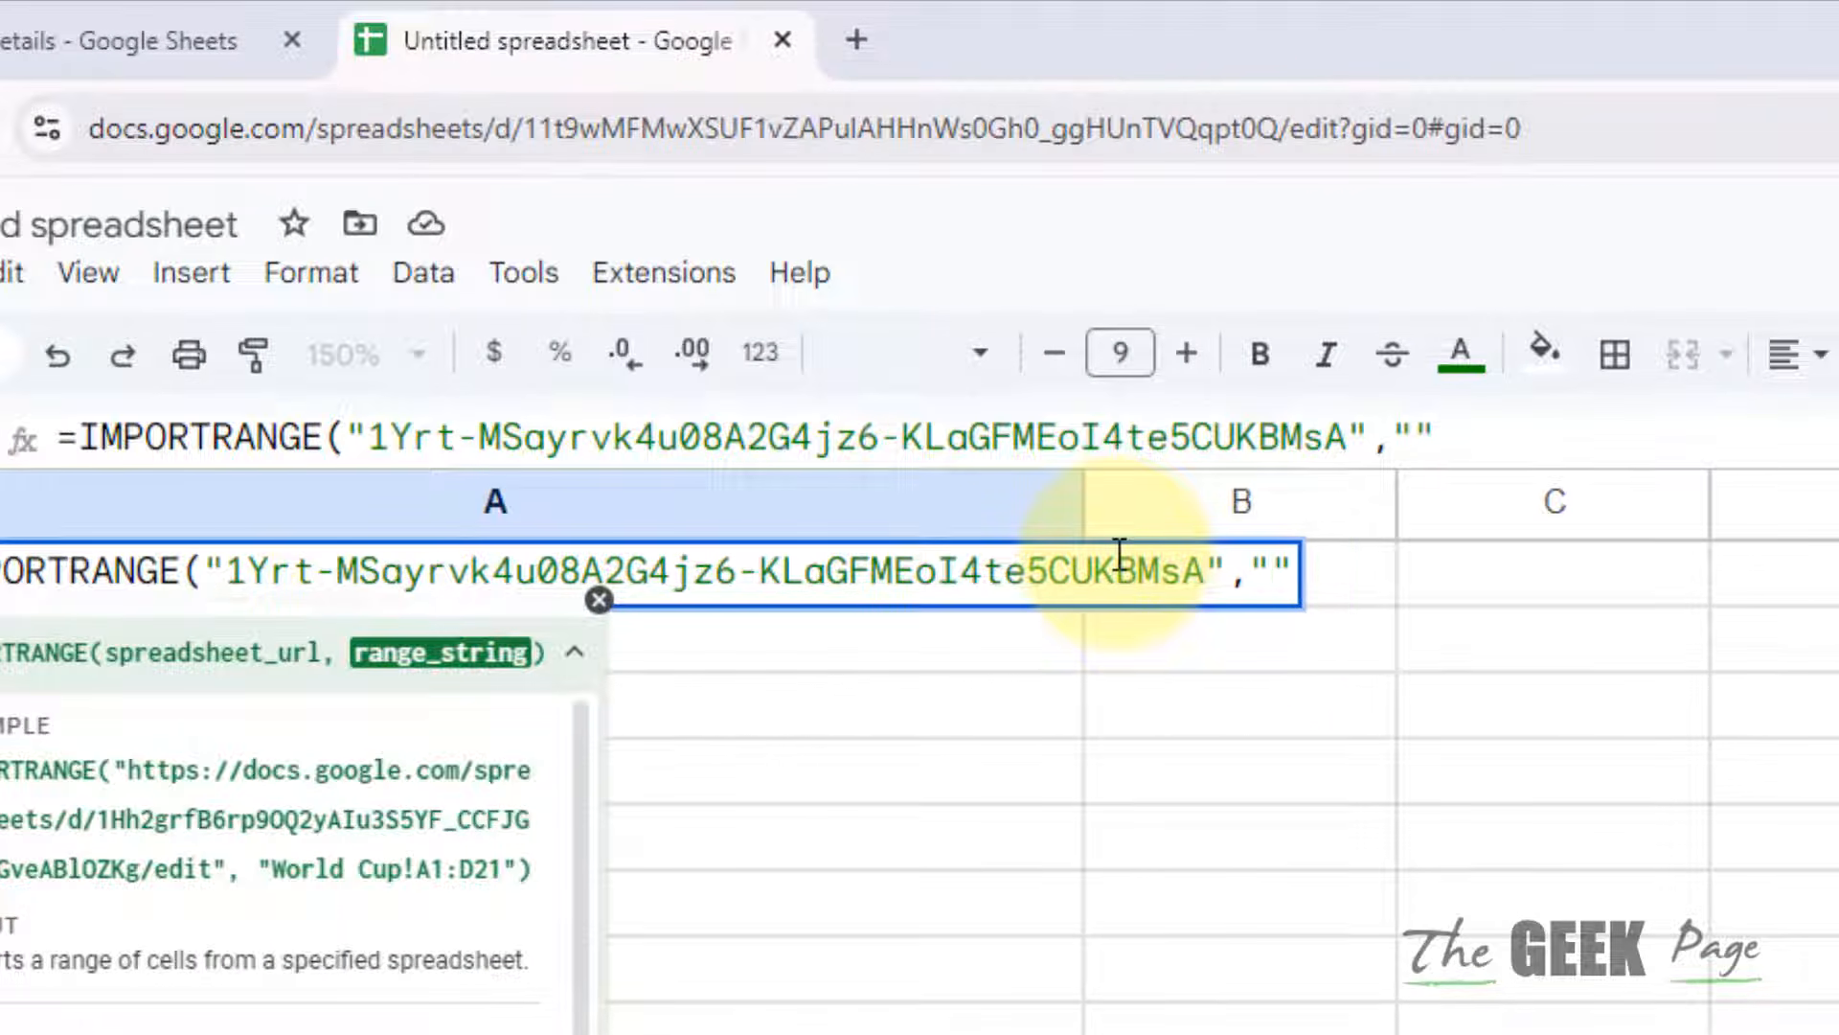
type("details")
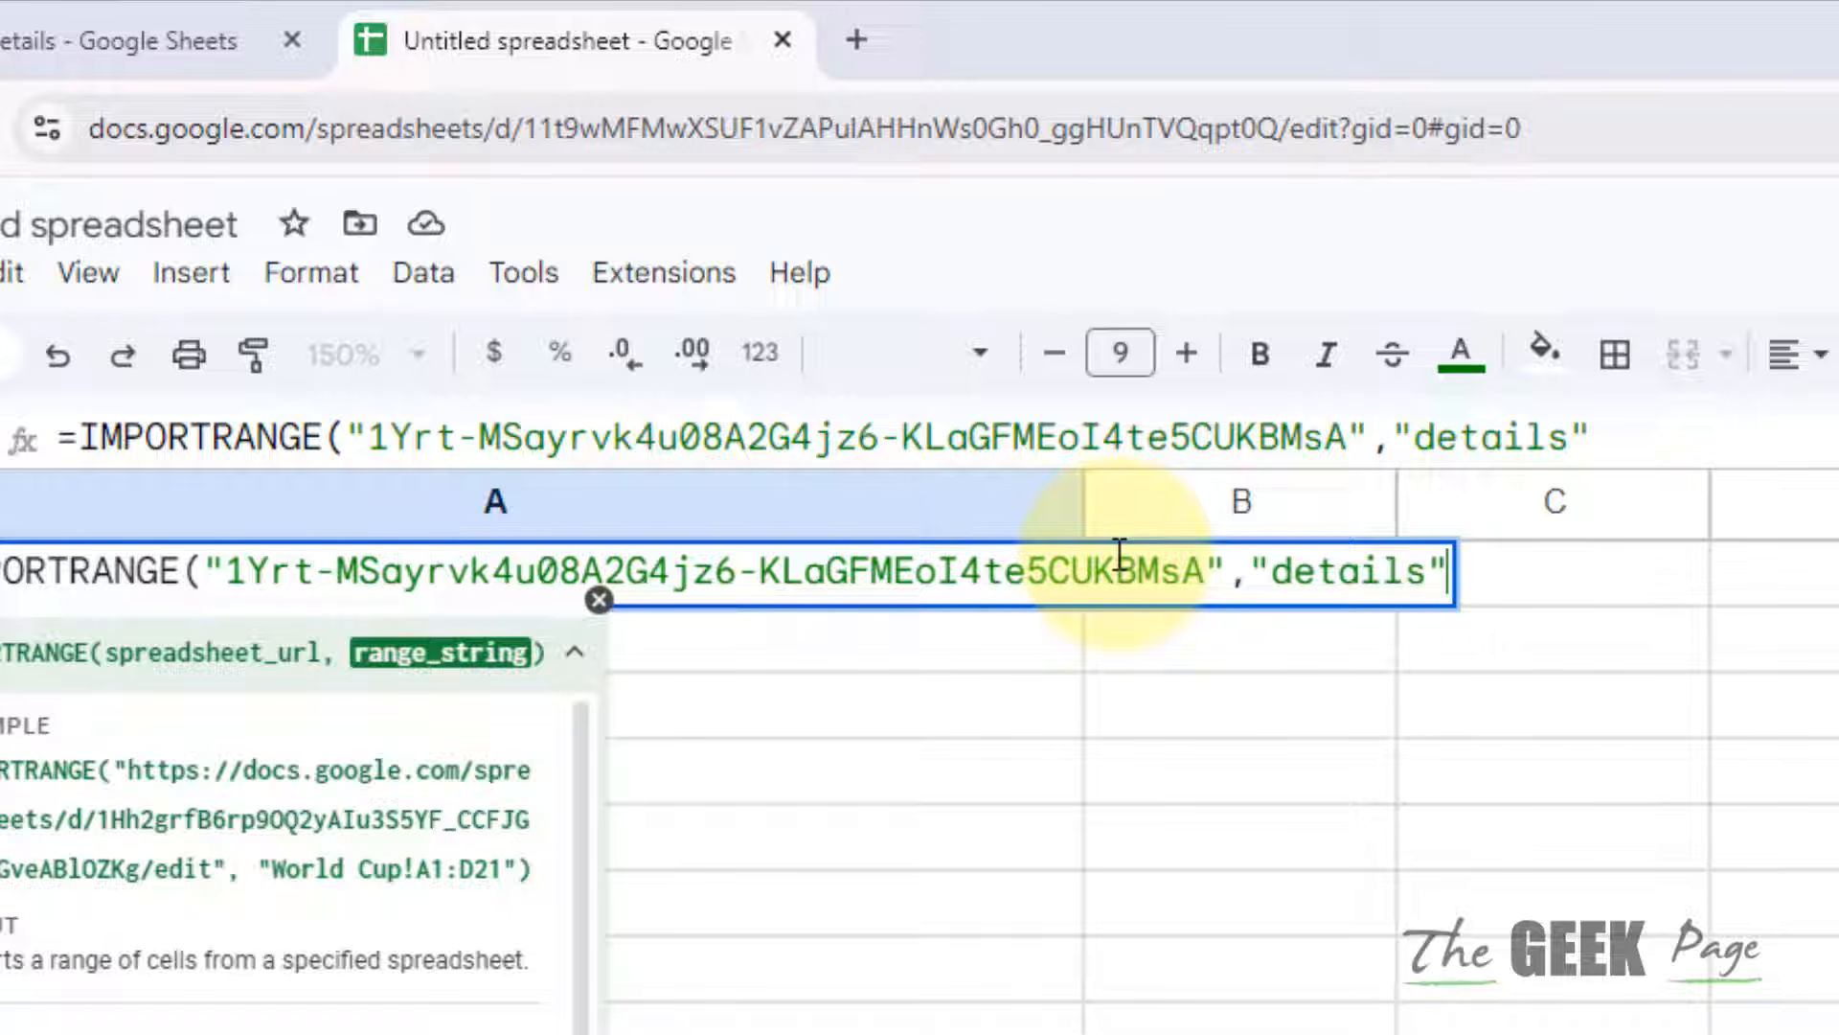
type(")")
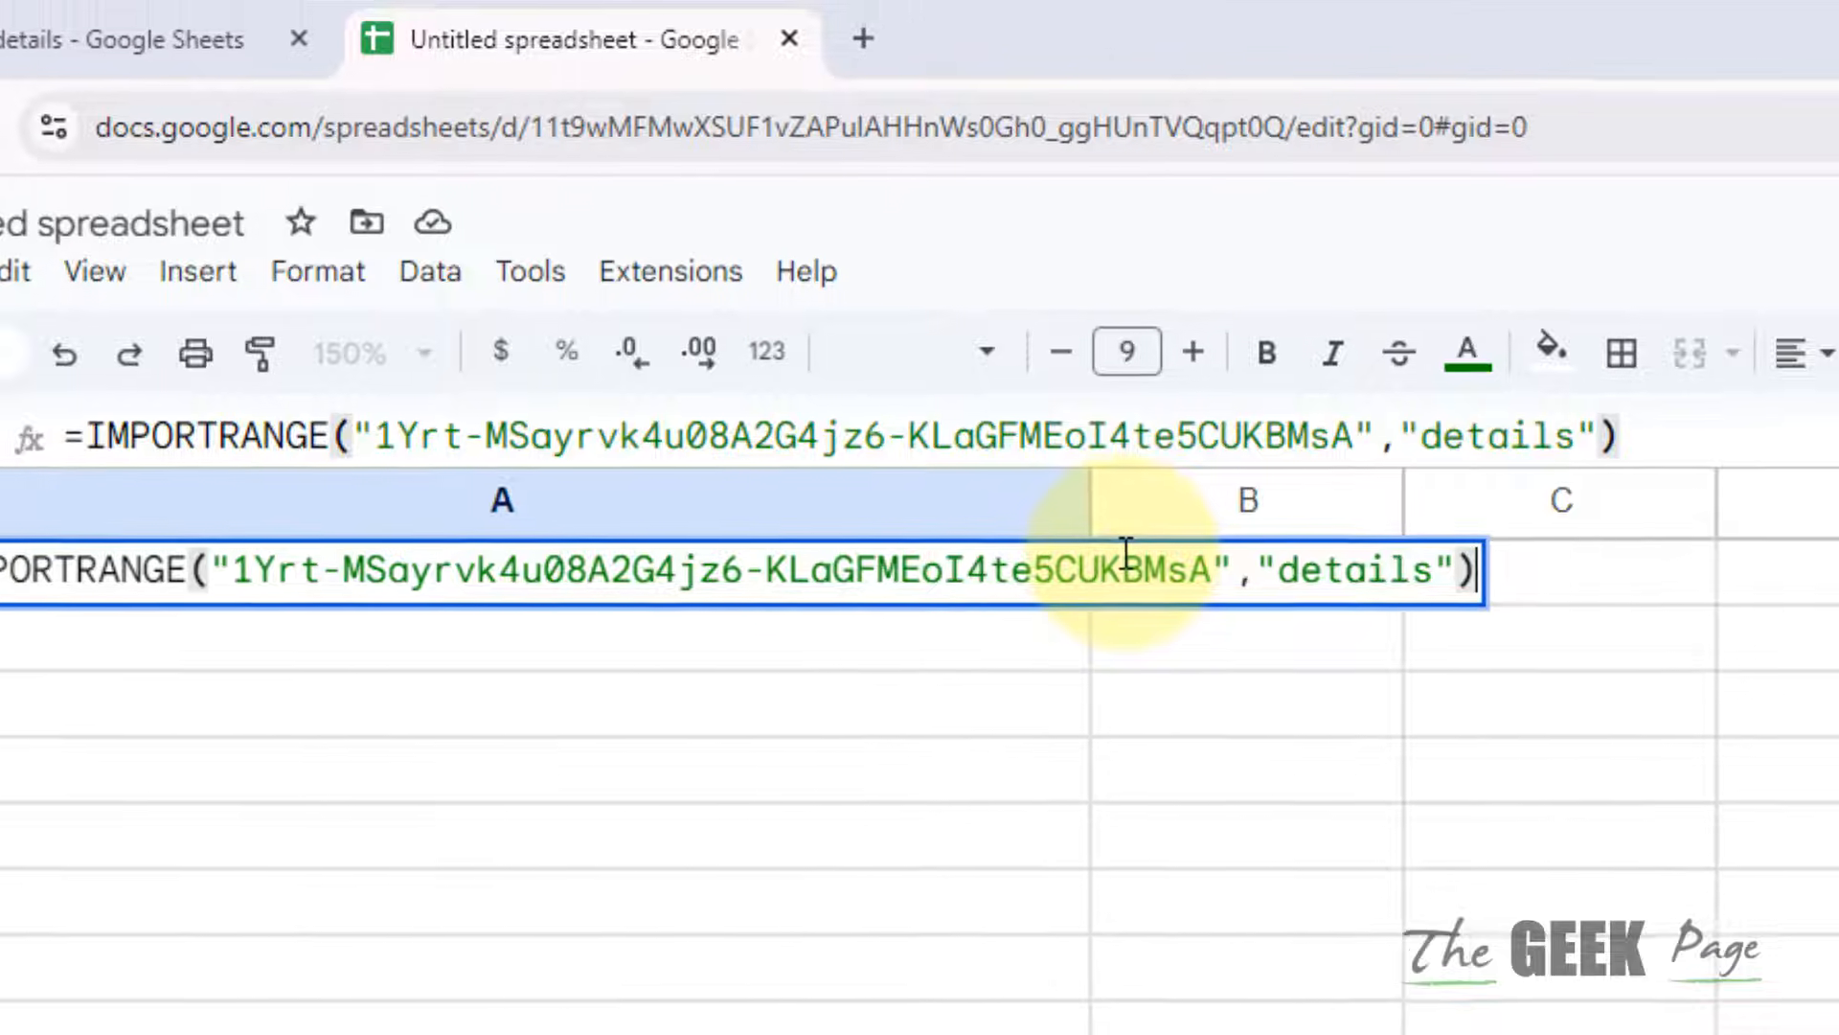
key("Return")
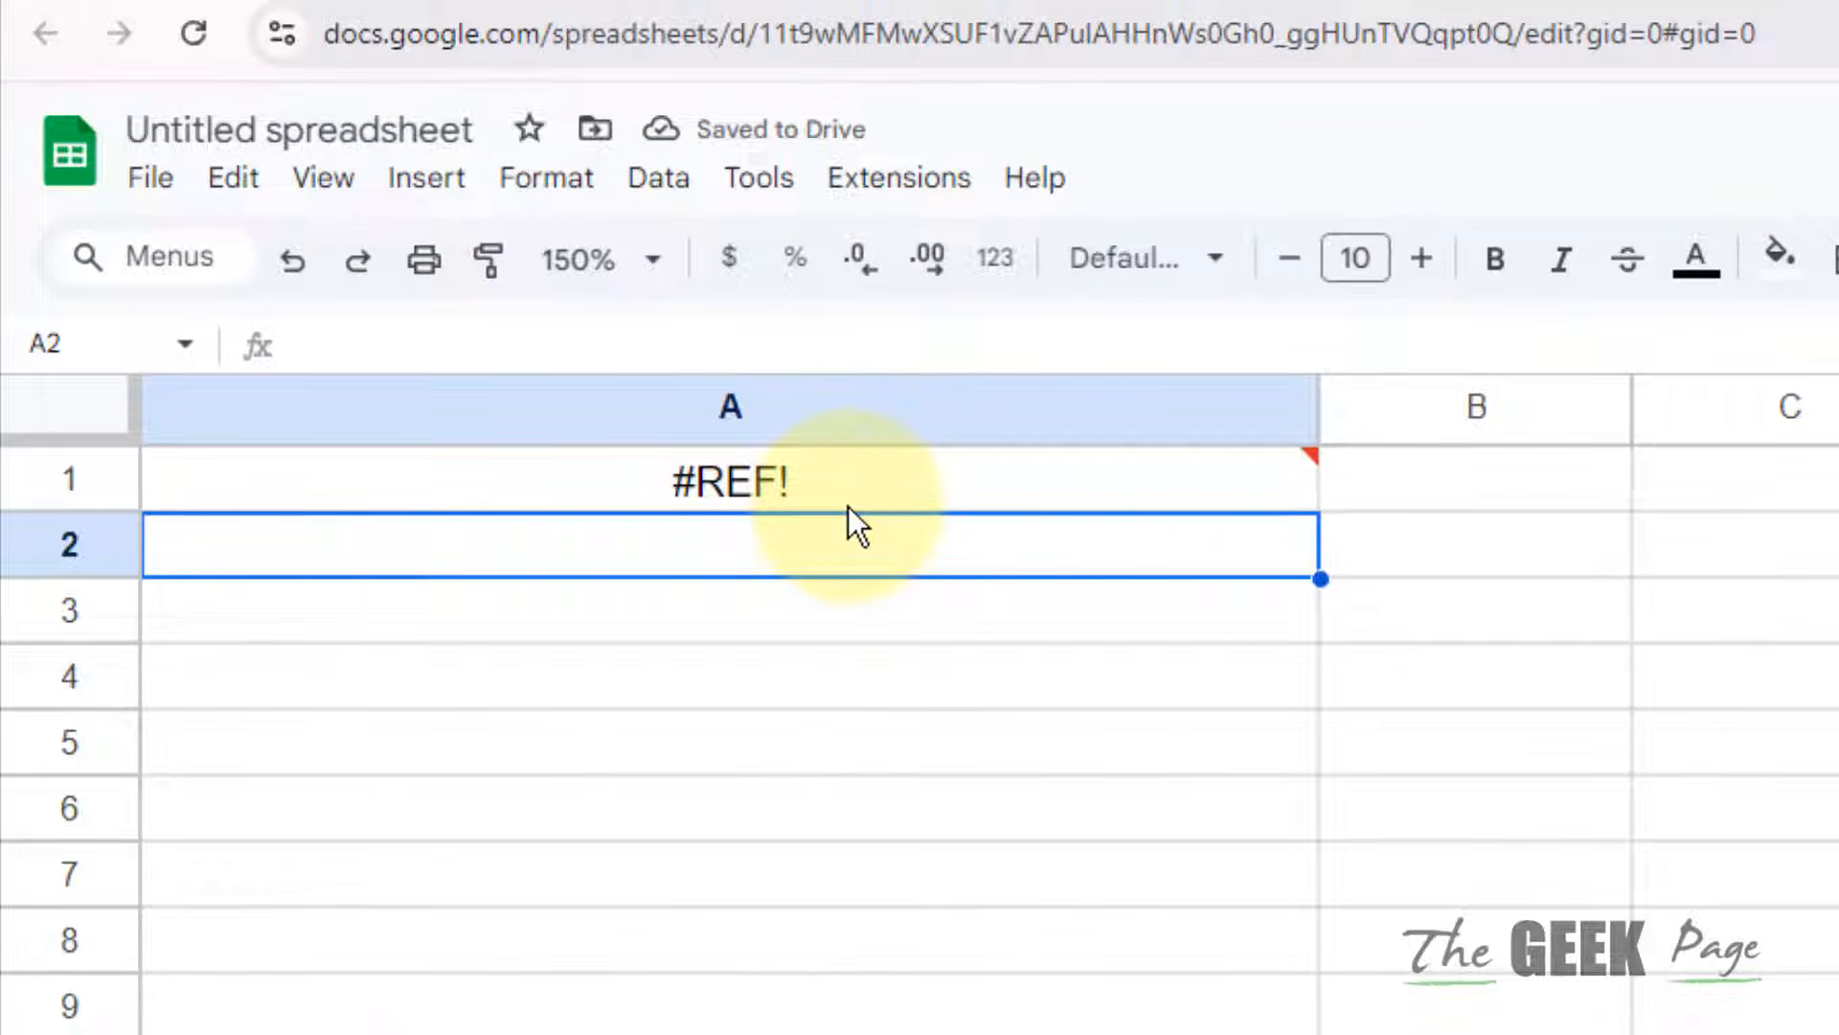
Step: Allow access on A1's #REF! error to import the Name/Salary data, then narrow column A
mouse_move(860, 492)
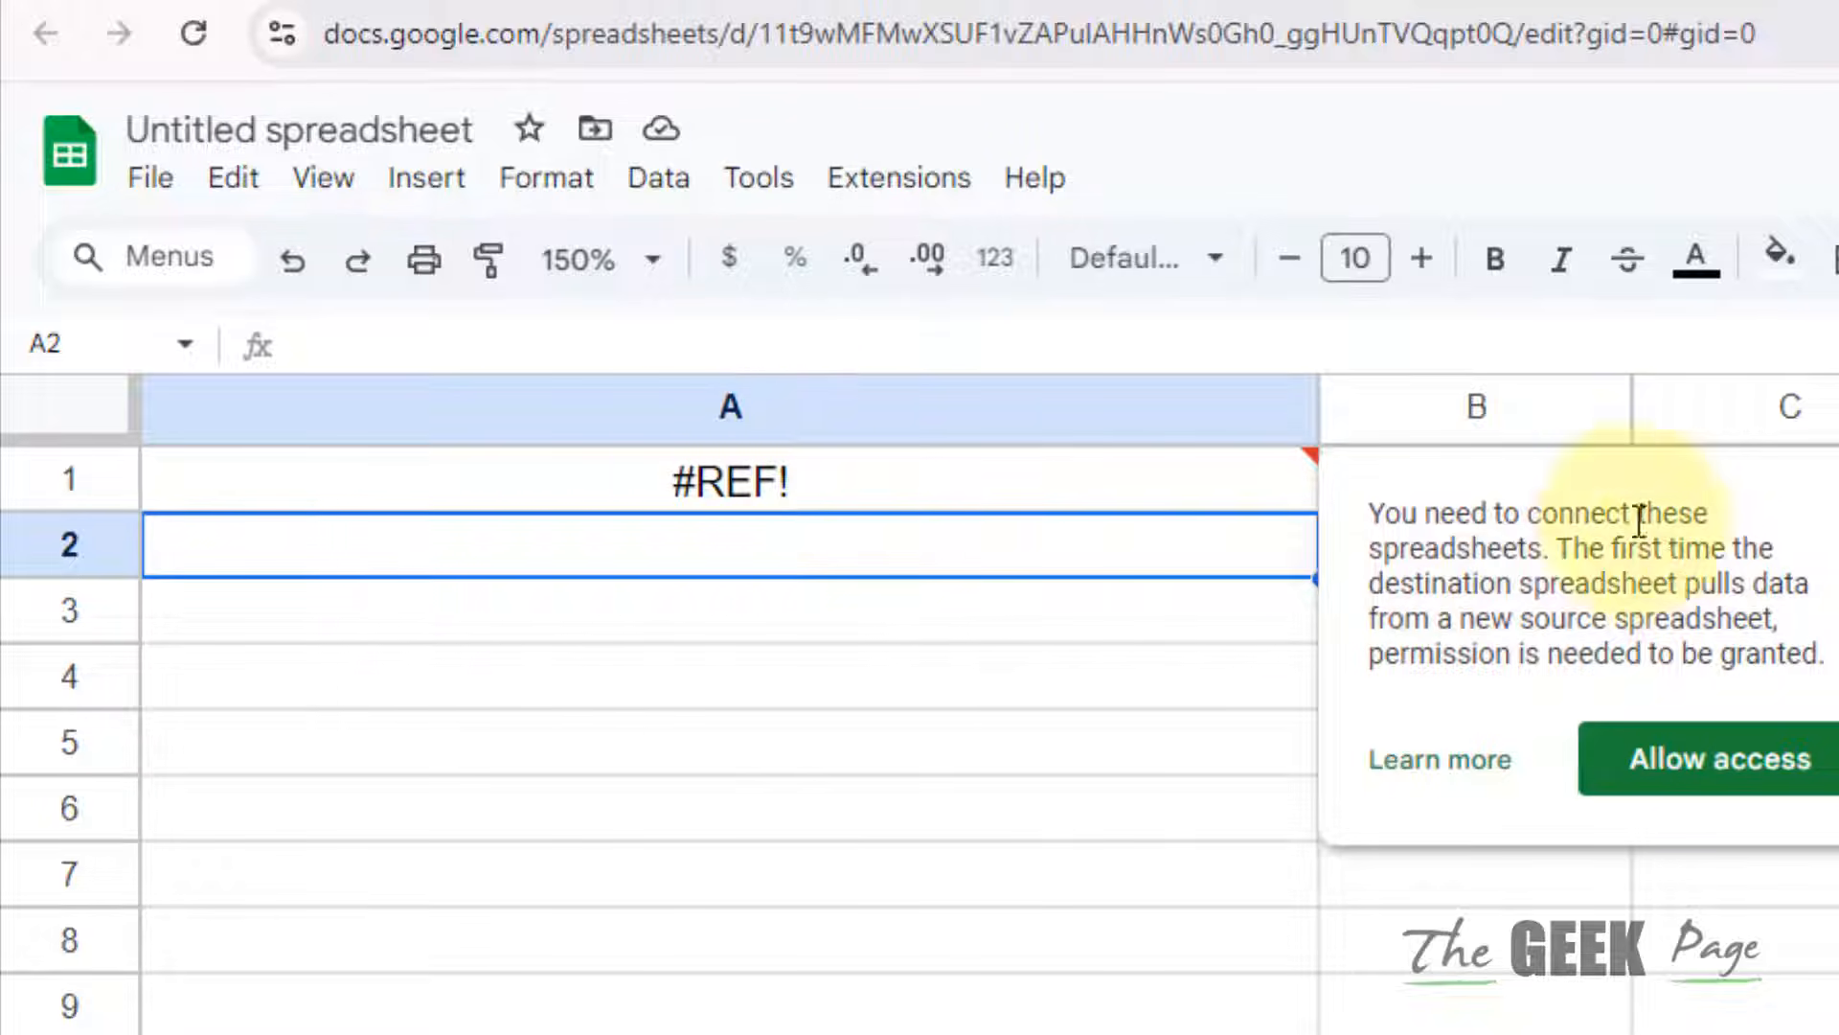
left_click(1721, 759)
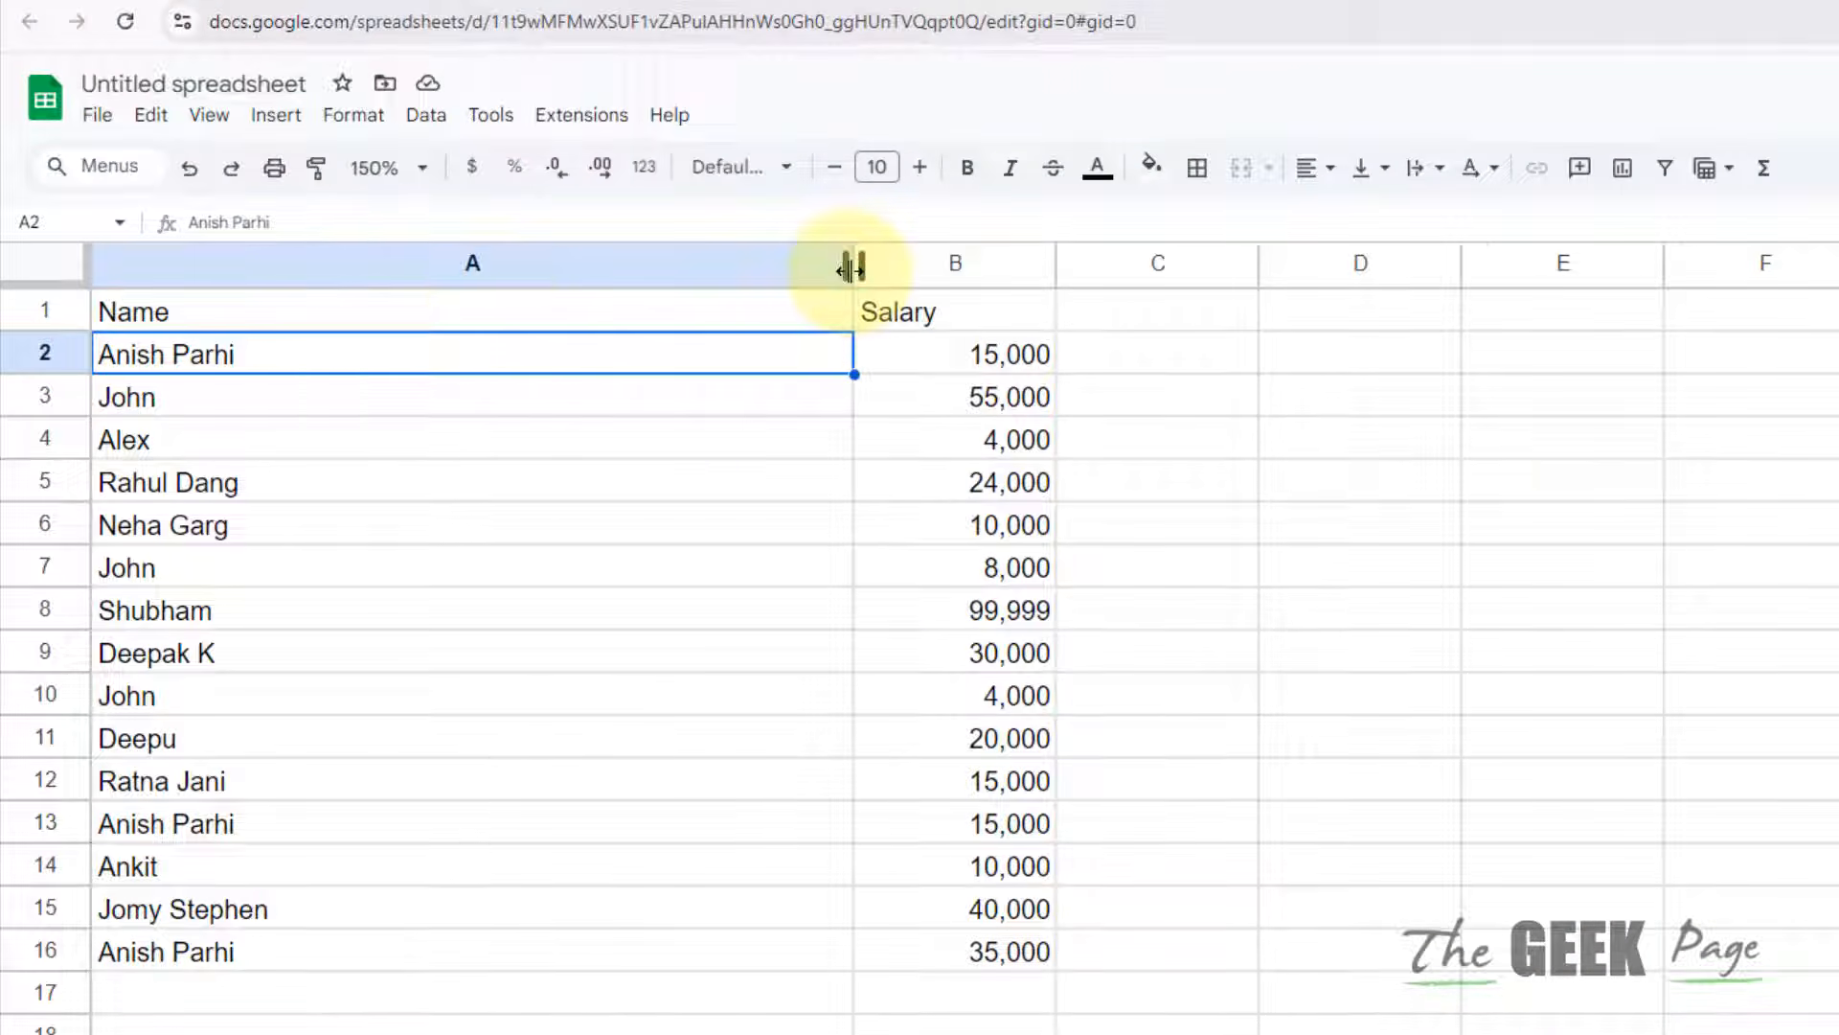
left_click_drag(1310, 407, 721, 479)
left_click_drag(470, 313, 473, 314)
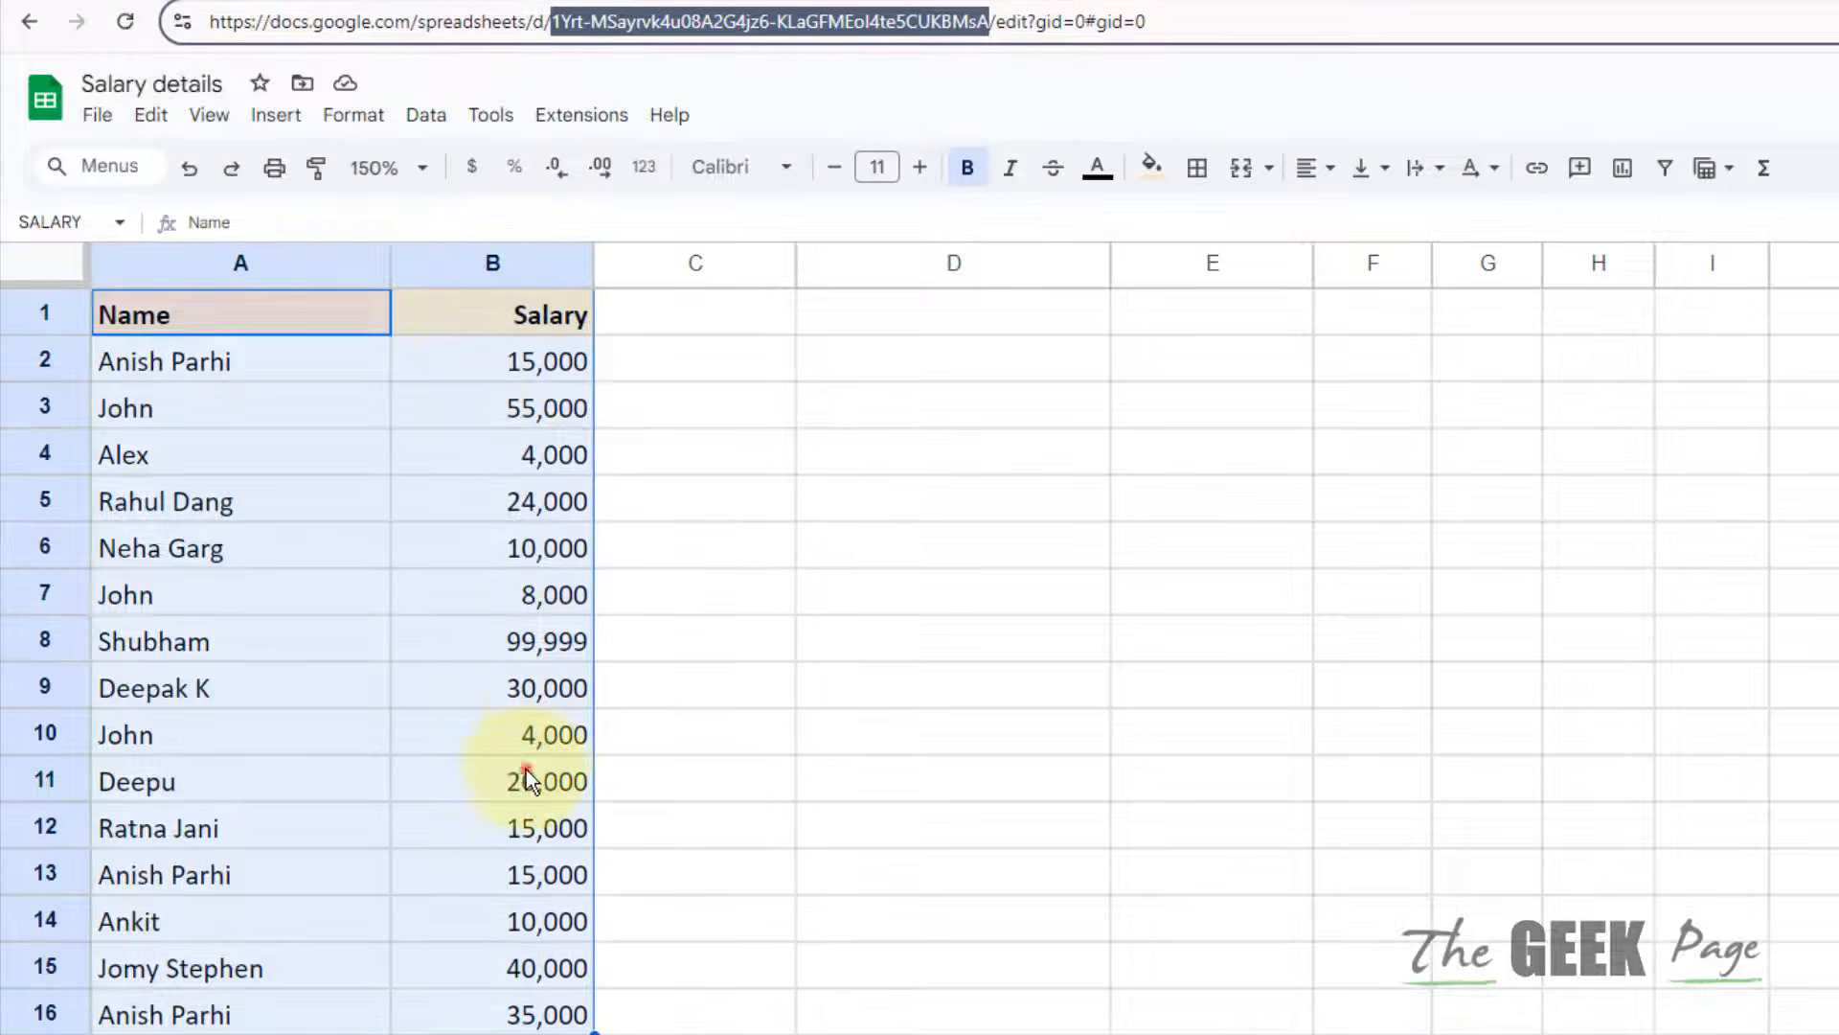
Step: Overwrite the 35,000 salary in B16 of Salary details with 999999
left_click(526, 776)
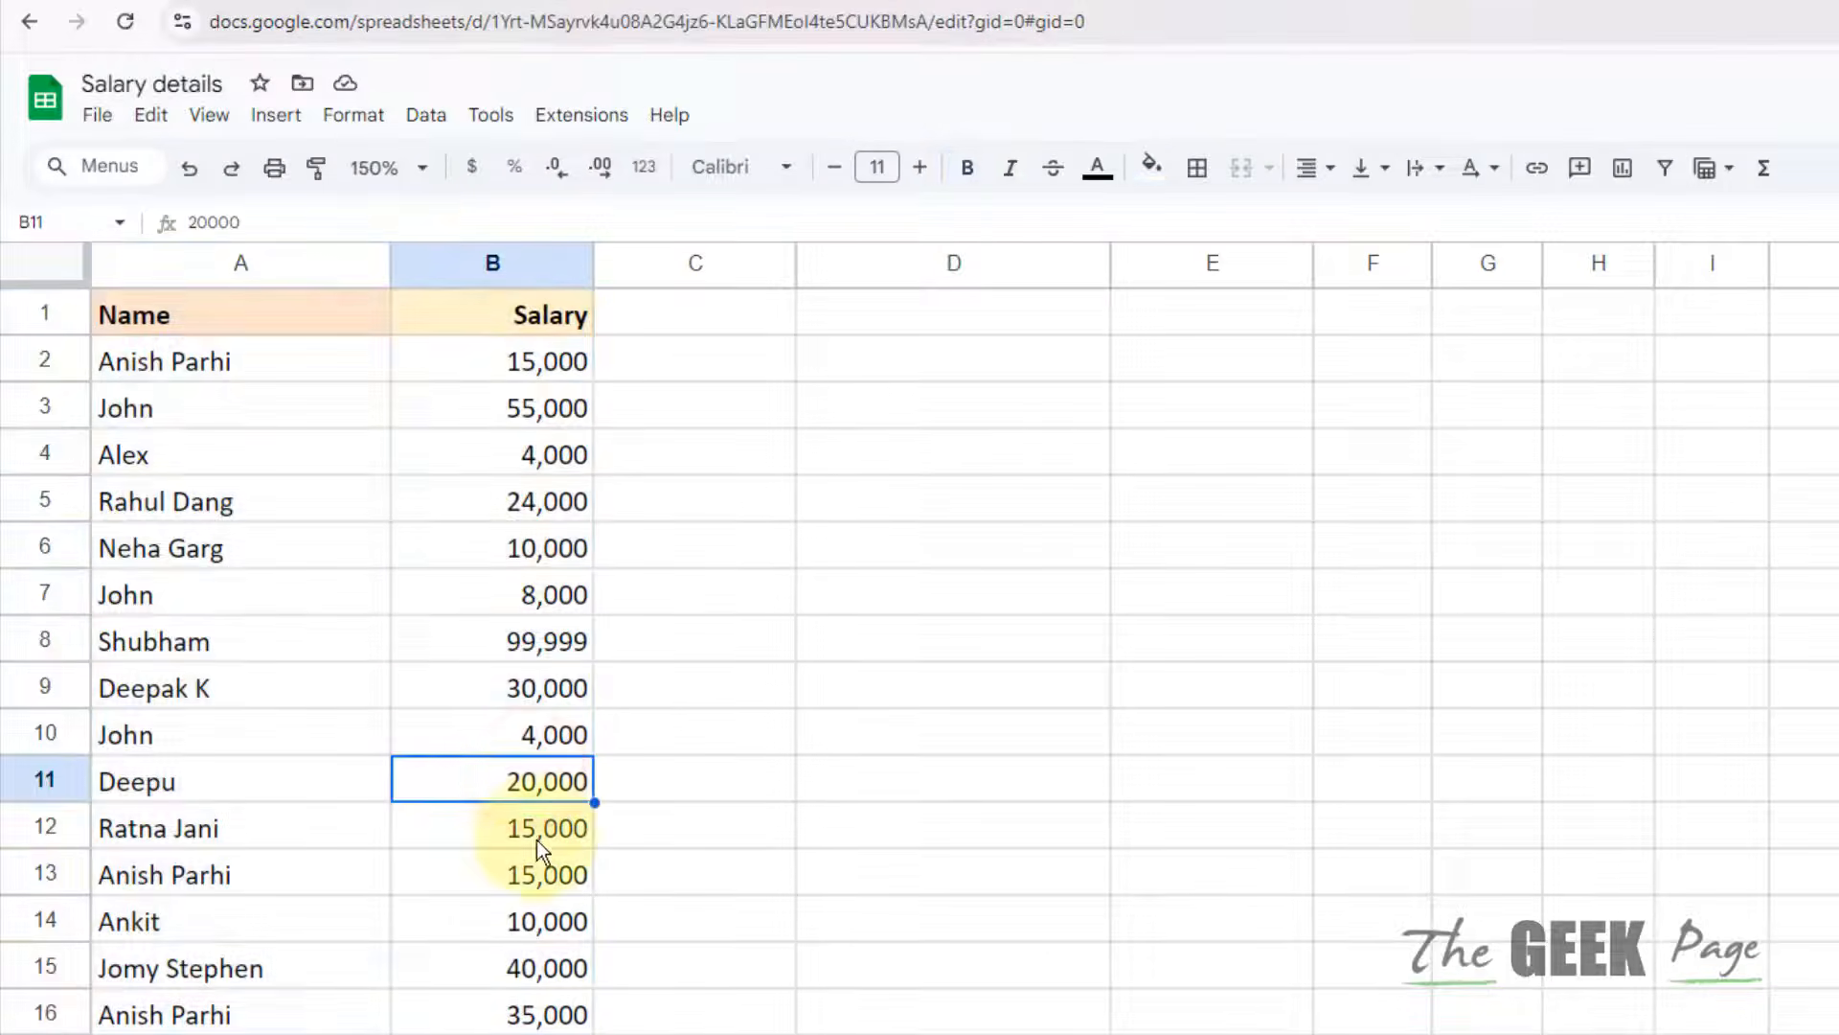
double_click(544, 1006)
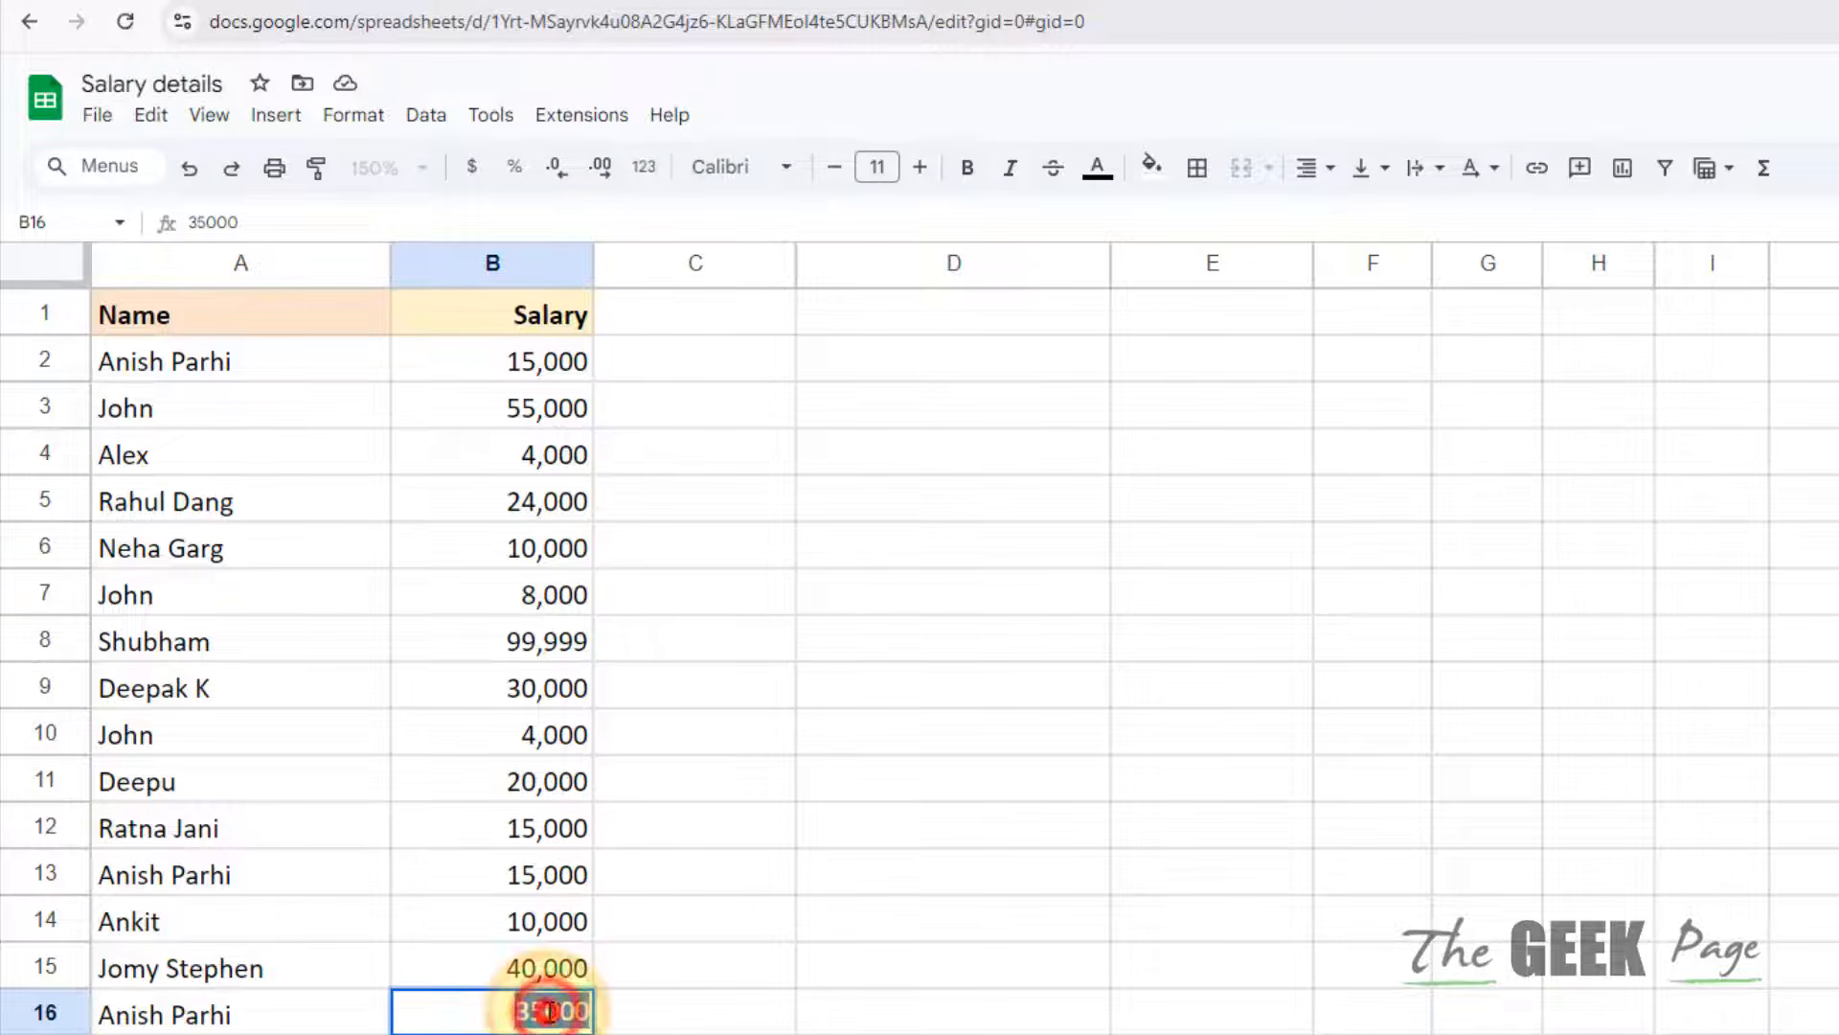
double_click(546, 1006)
type("999999")
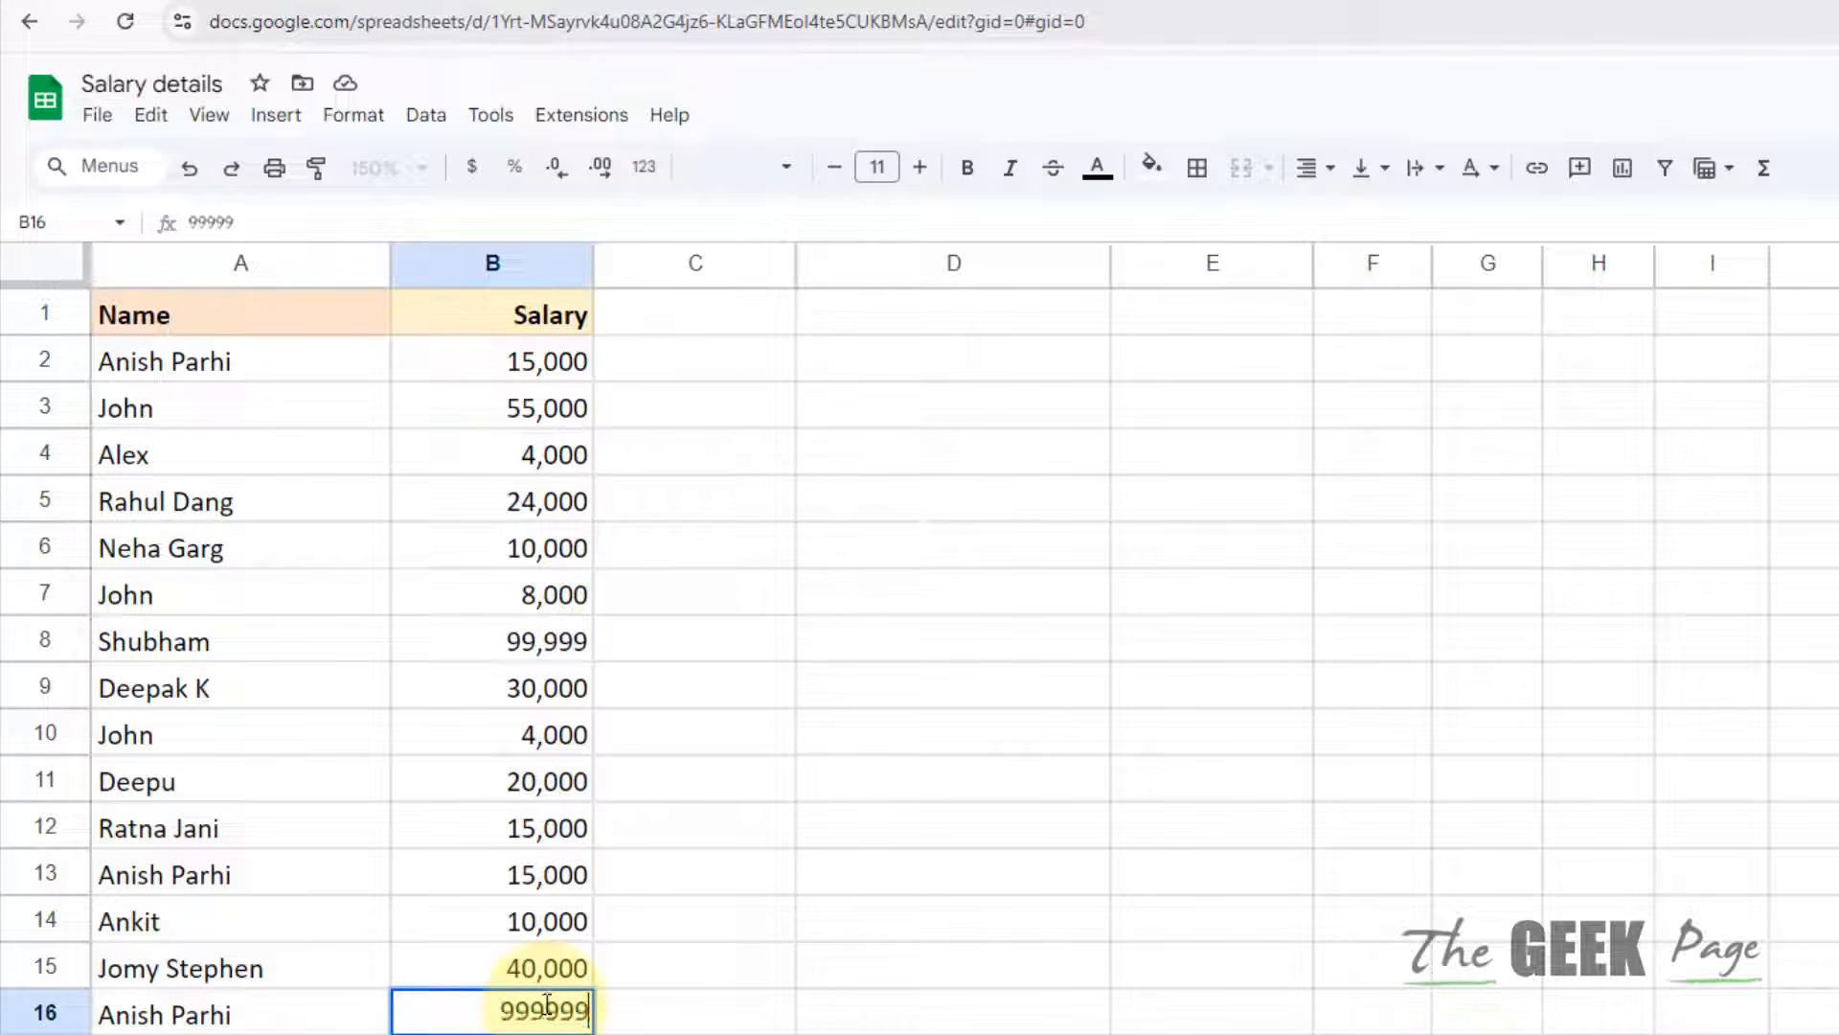
left_click(678, 922)
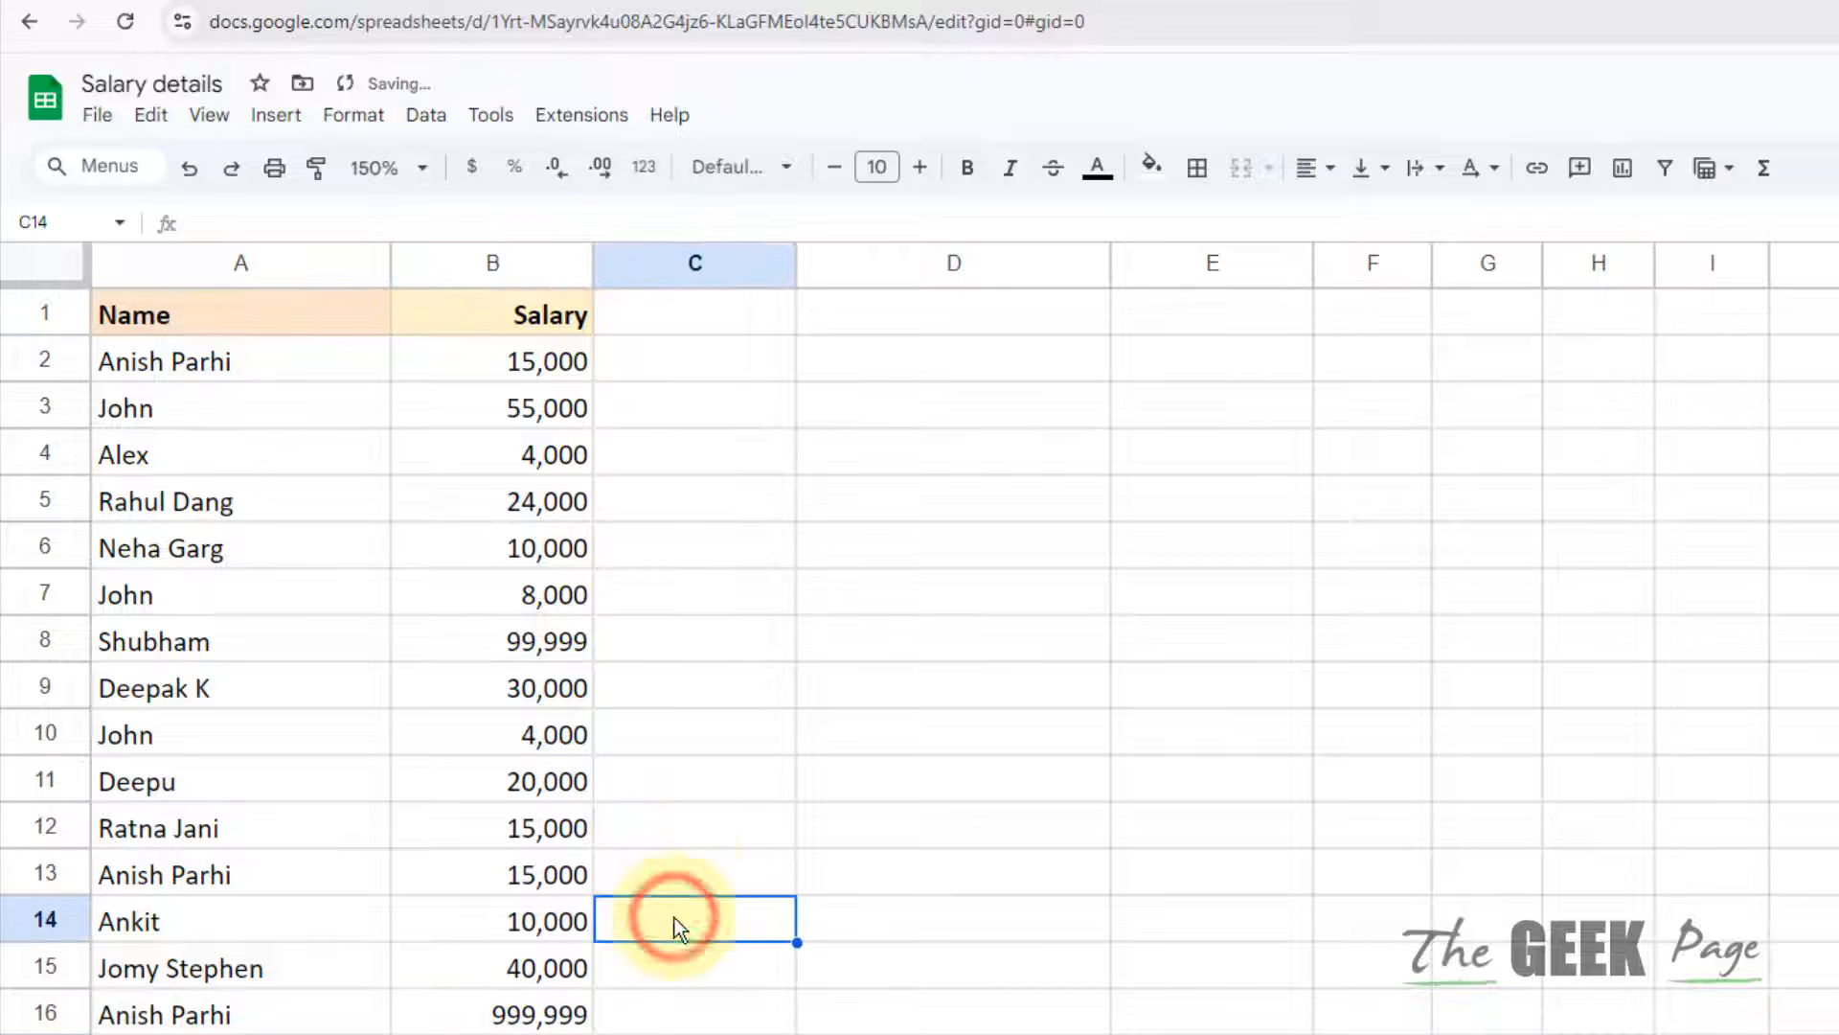